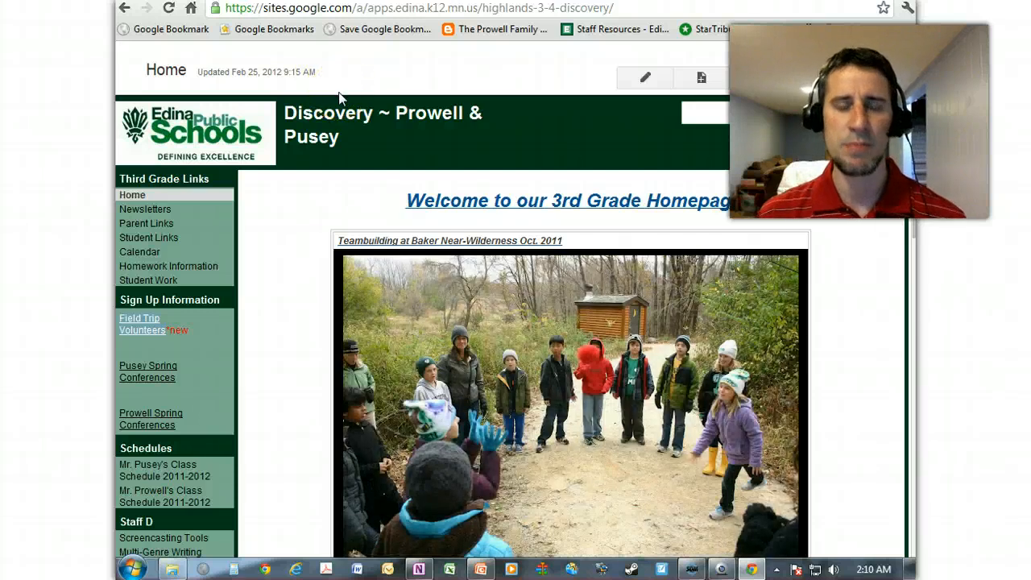
# Switch to PowerPoint, show slide 9, "Left Click", and move its mouse photo slightly up and to the right.
pyautogui.click(488, 570)
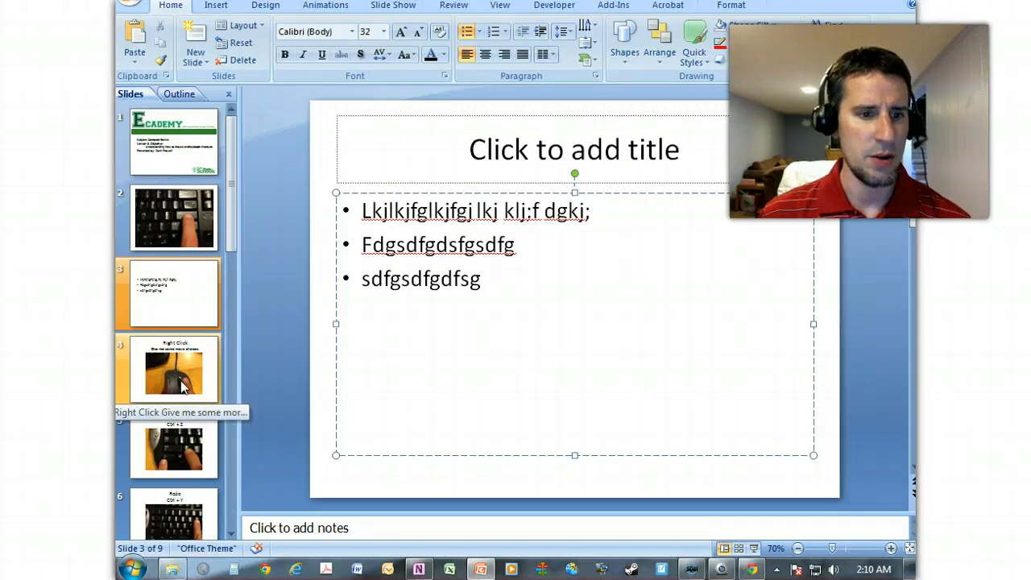
pyautogui.scroll(-5, 181, 386)
pyautogui.click(169, 463)
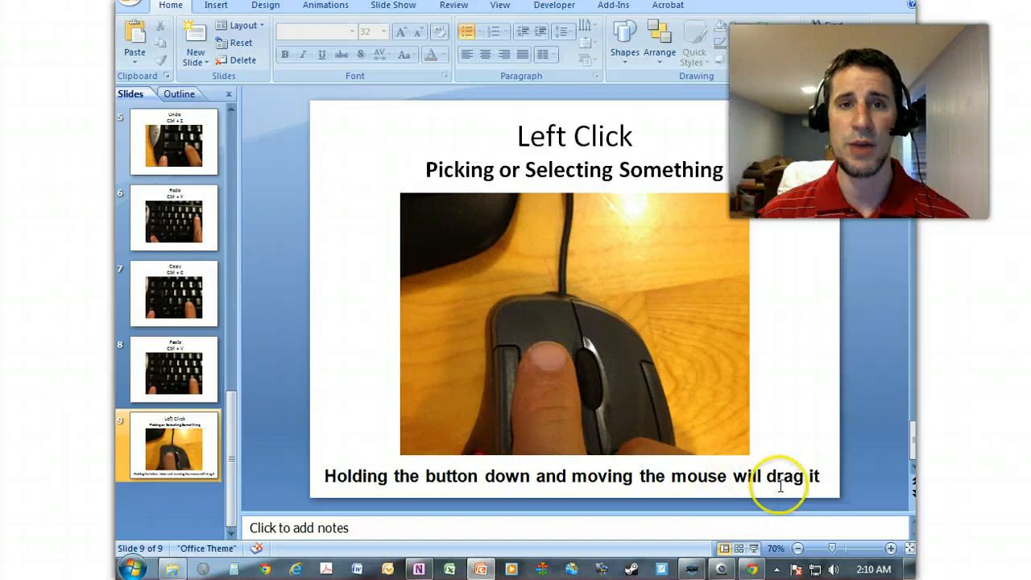
pyautogui.click(579, 356)
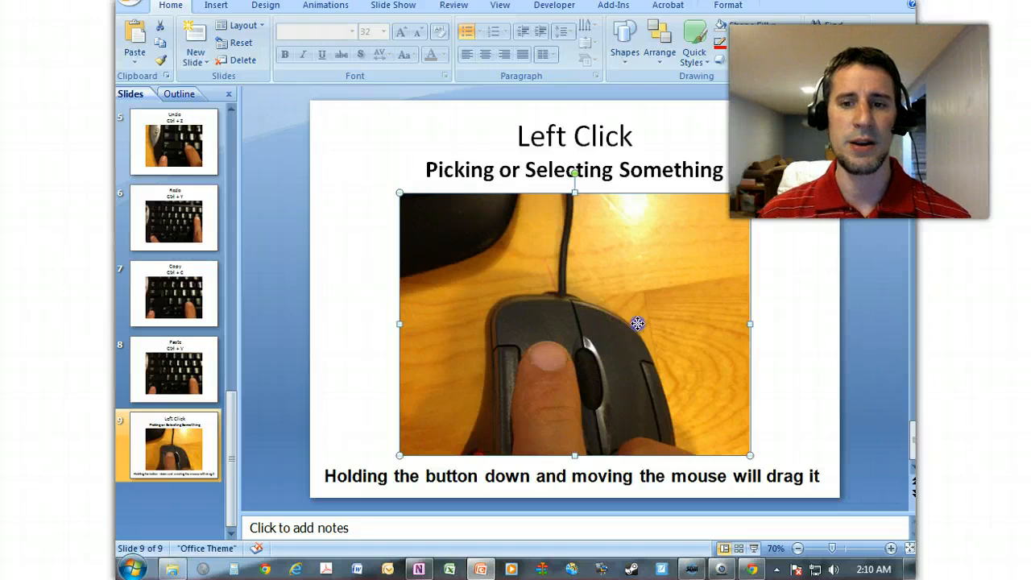
pyautogui.moveTo(638, 323); pyautogui.dragTo(587, 312)
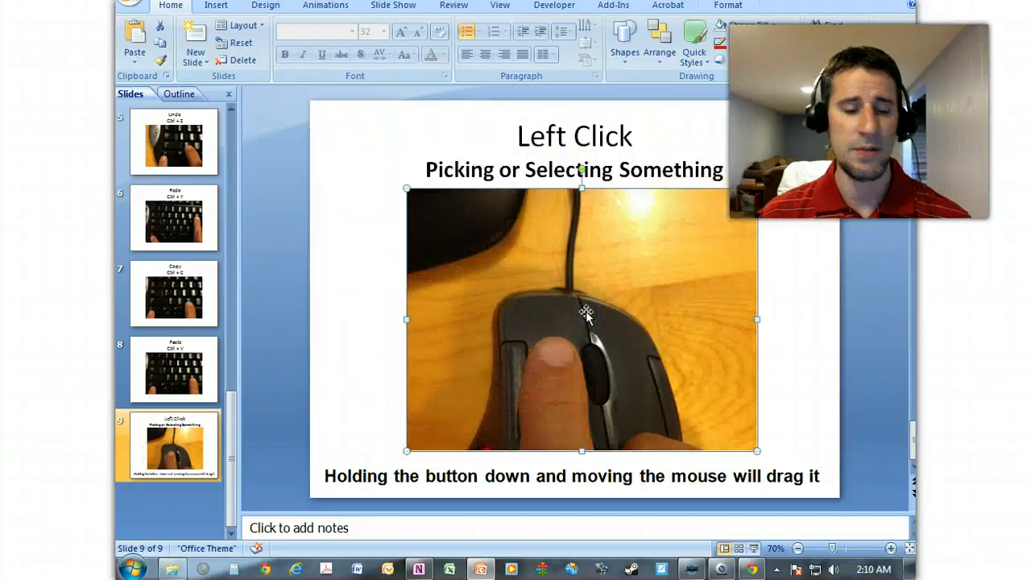
# Return to the browser and open the Student Email page of the computer camp site through the Tech Camp home page link.
pyautogui.click(483, 569)
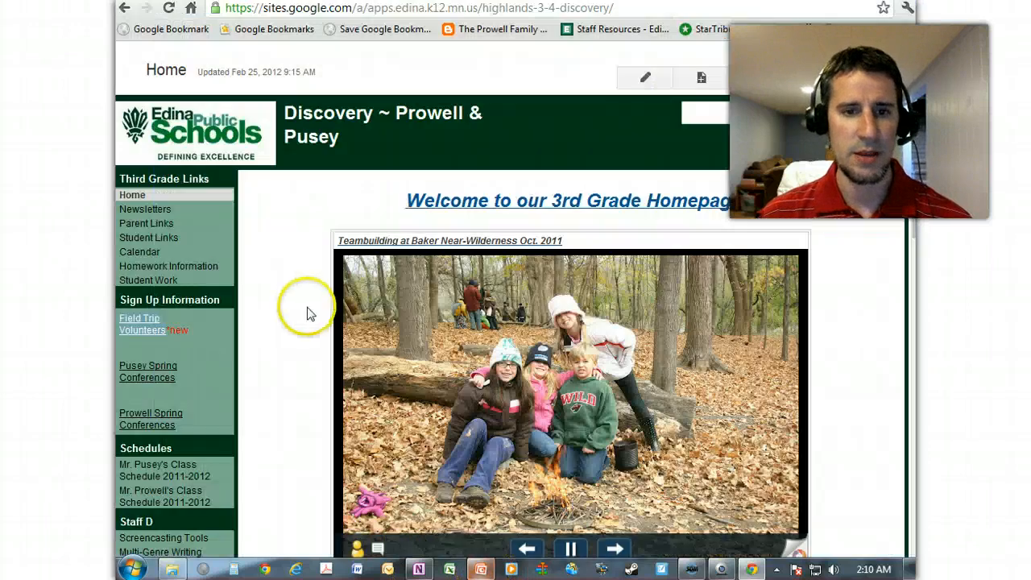
pyautogui.scroll(-3, 311, 129)
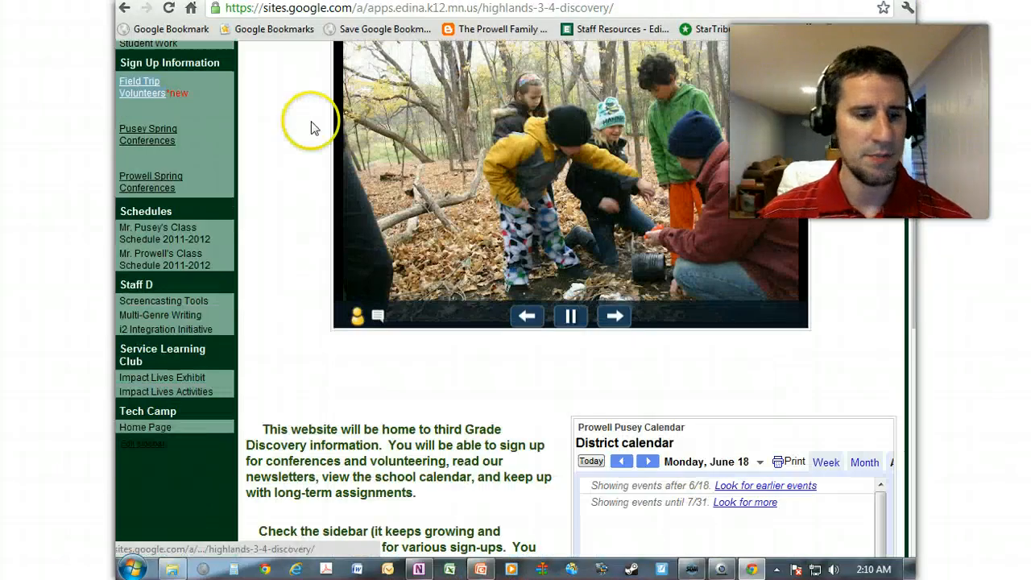
pyautogui.scroll(-1, 311, 129)
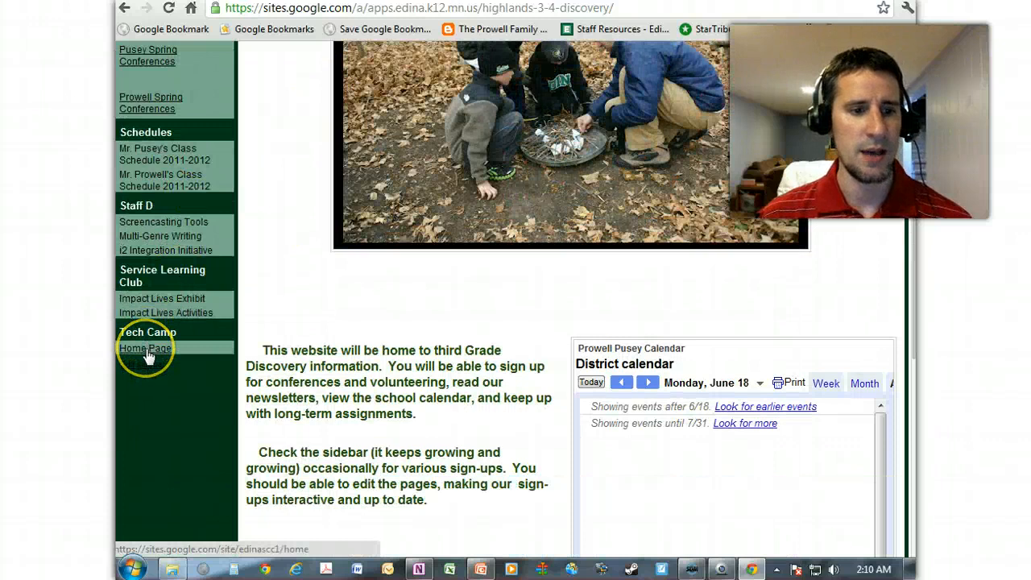
pyautogui.click(148, 351)
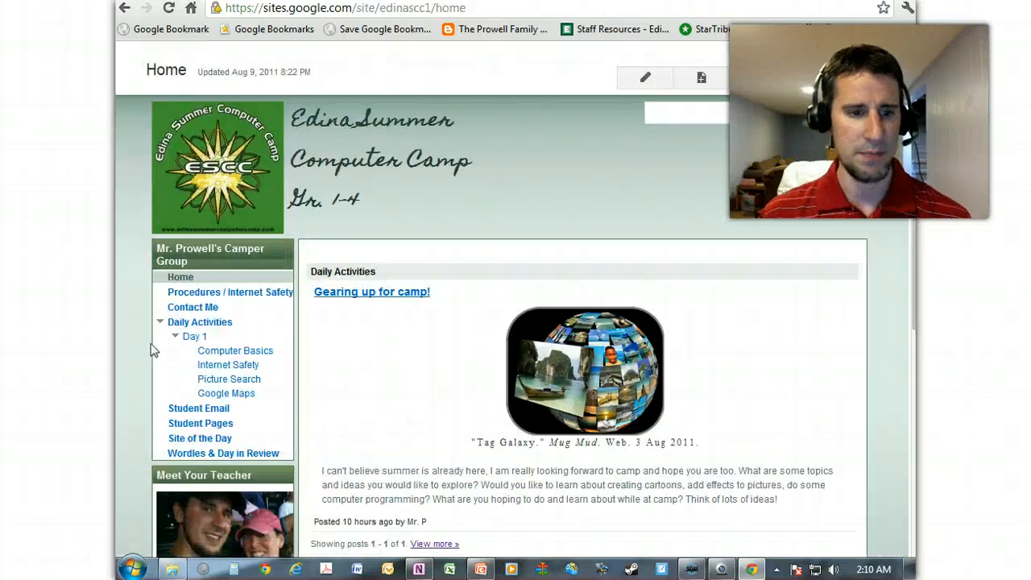
pyautogui.click(173, 407)
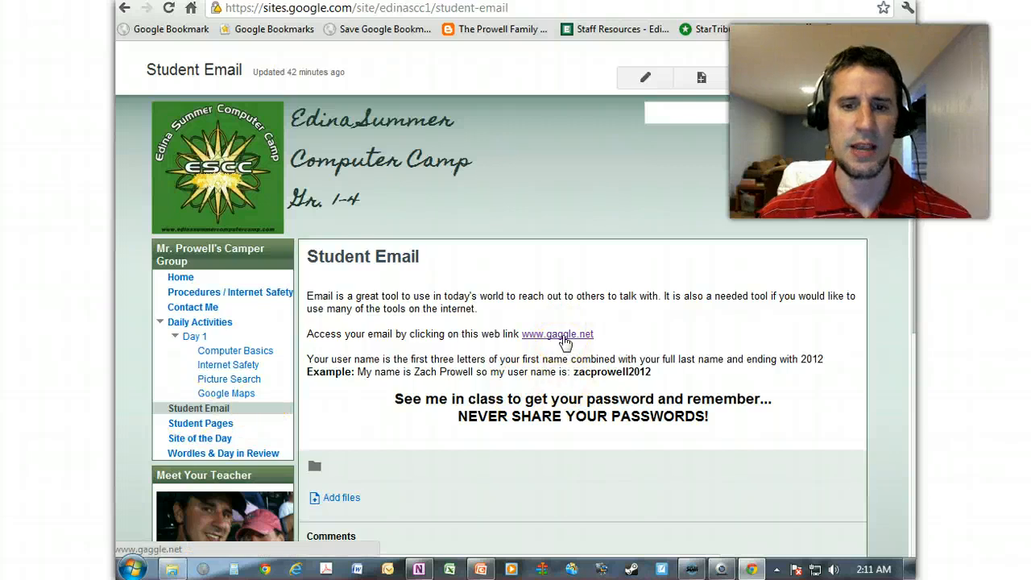
pyautogui.click(564, 341)
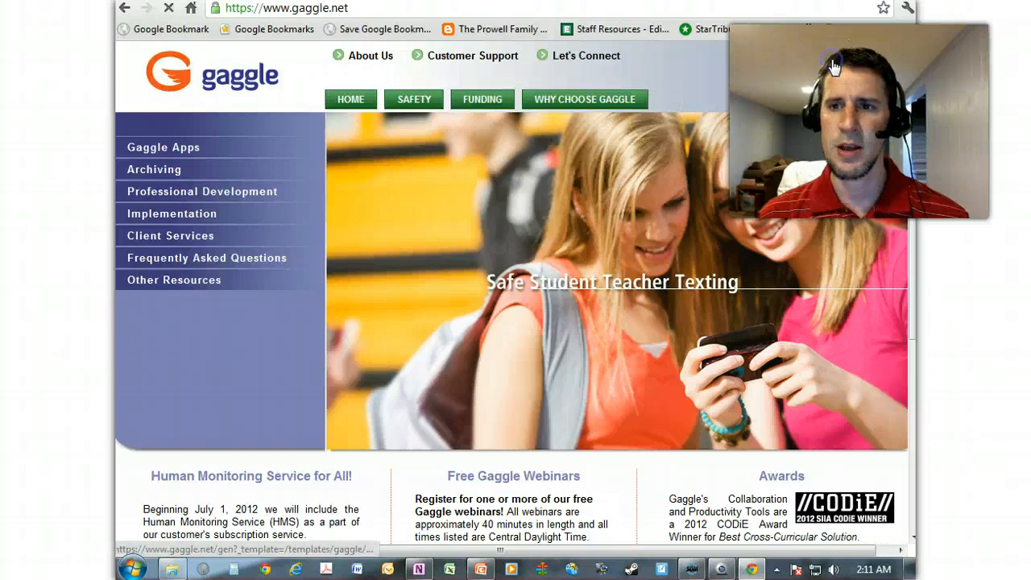
pyautogui.click(833, 68)
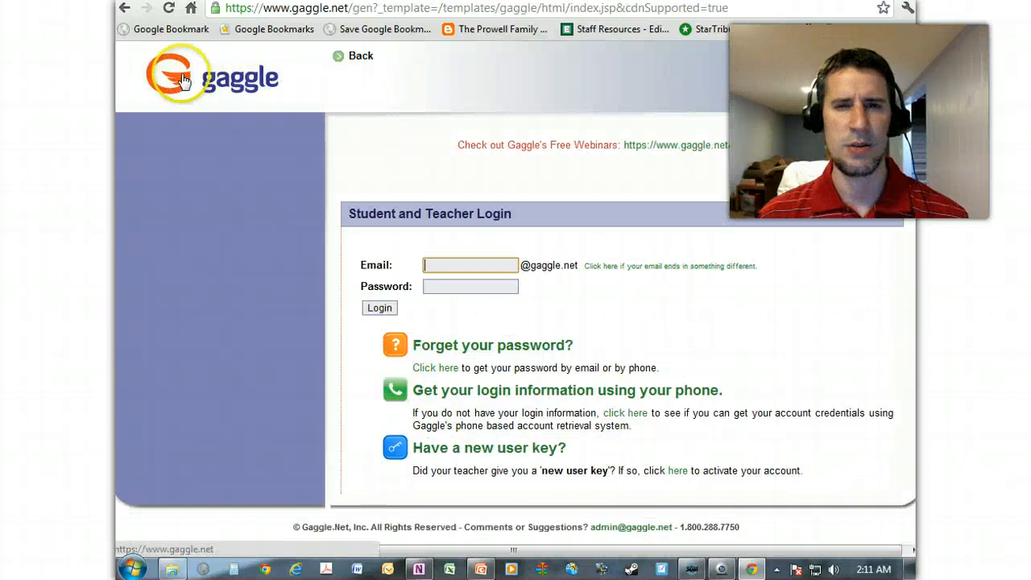
pyautogui.click(463, 267)
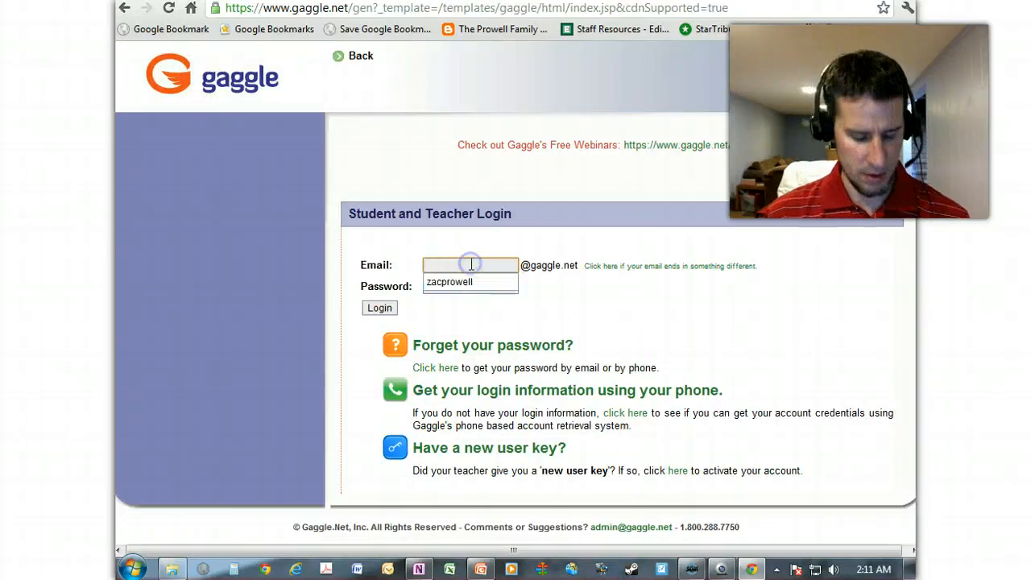
pyautogui.write('zac')
pyautogui.press('Down')
pyautogui.press('Return')
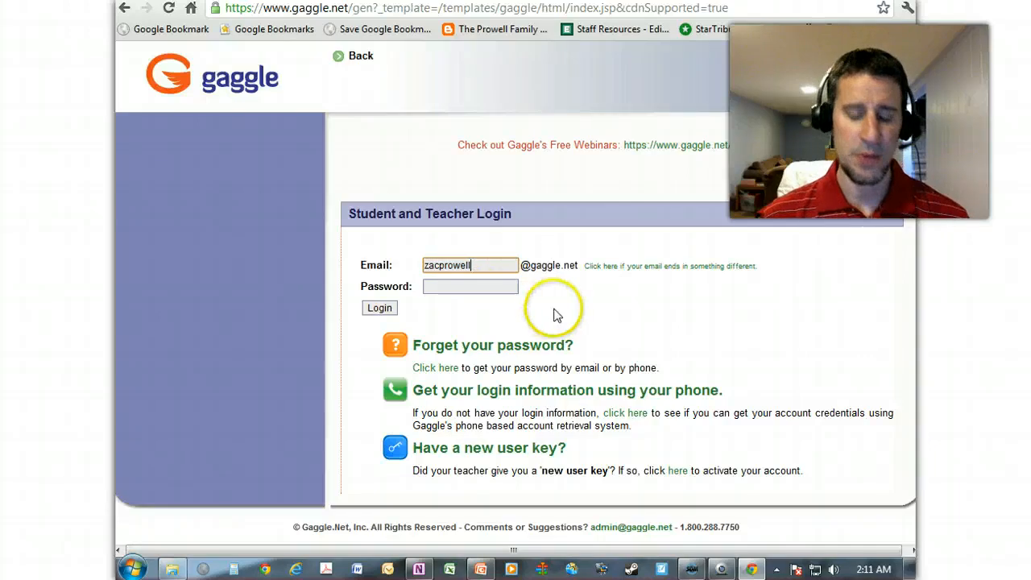
pyautogui.write('2012')
pyautogui.press('BackSpace')
pyautogui.press('BackSpace')
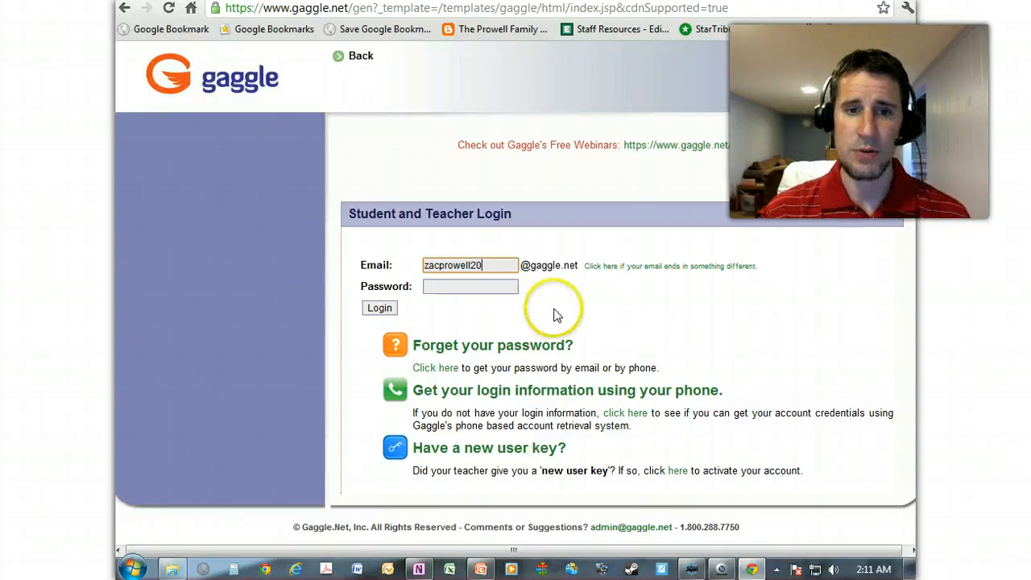
pyautogui.press('BackSpace')
pyautogui.press('BackSpace')
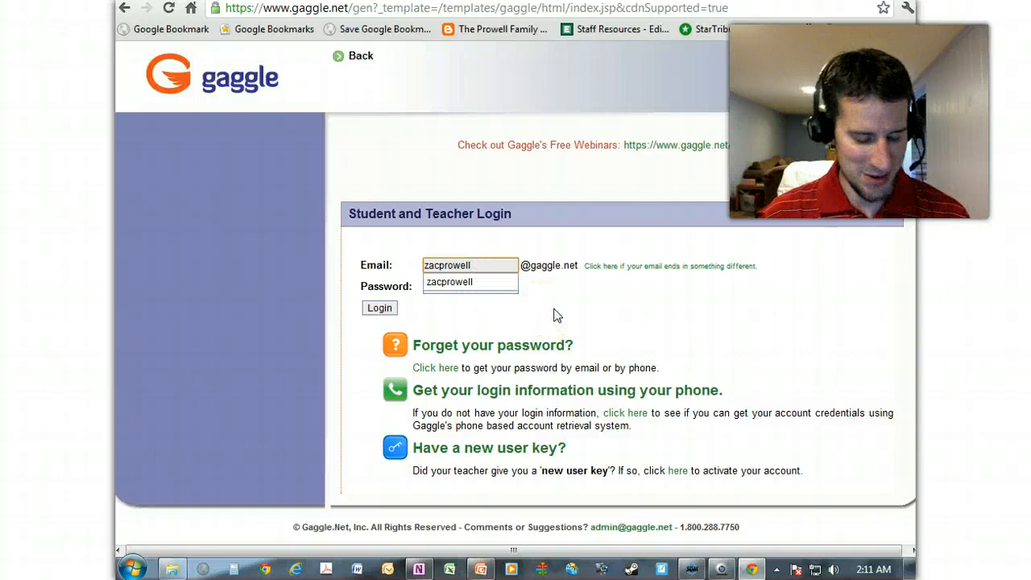
# Enter the account password and log in to Gaggle.
pyautogui.press('Tab')
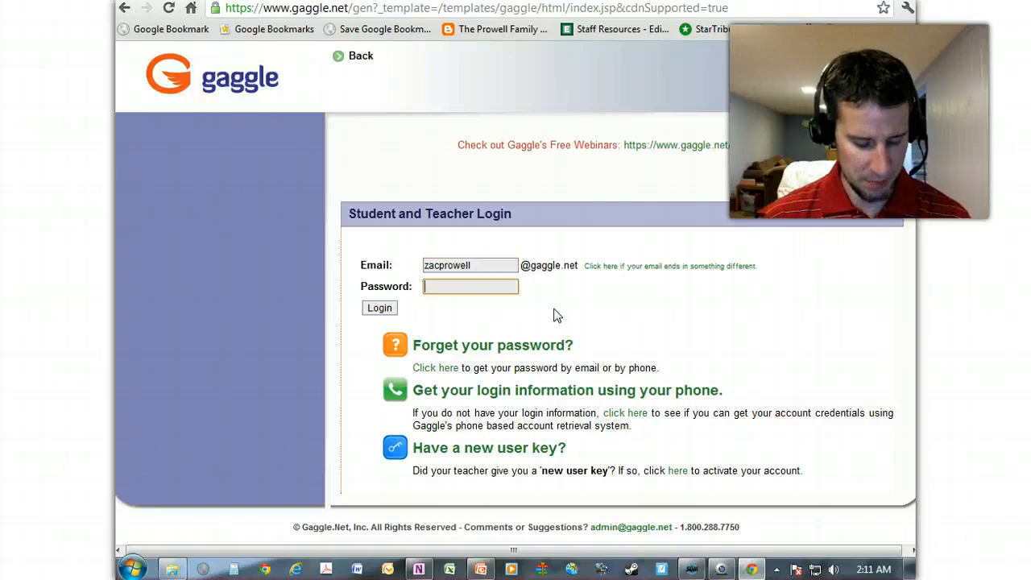
pyautogui.write('••••••')
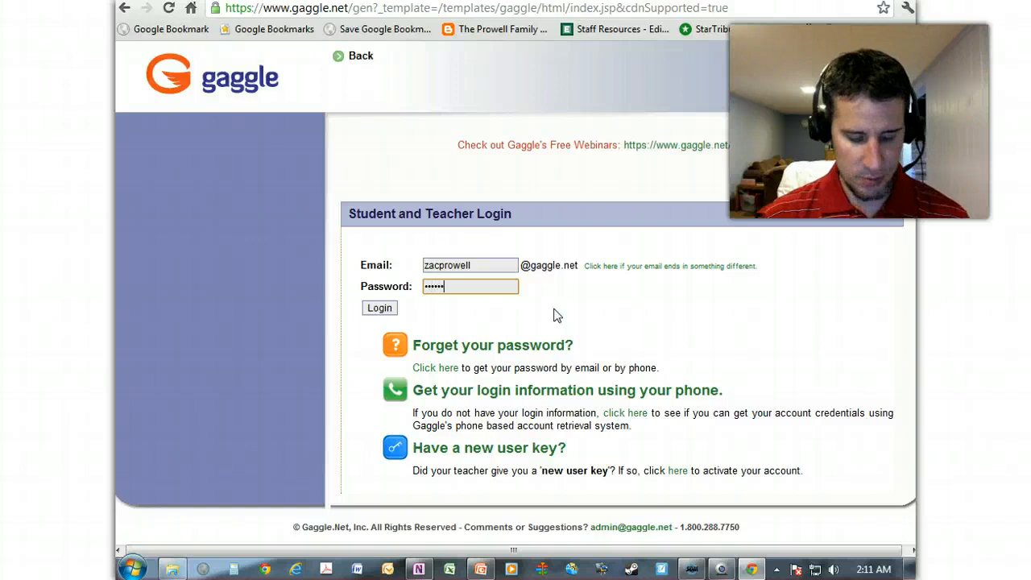
pyautogui.press('Return')
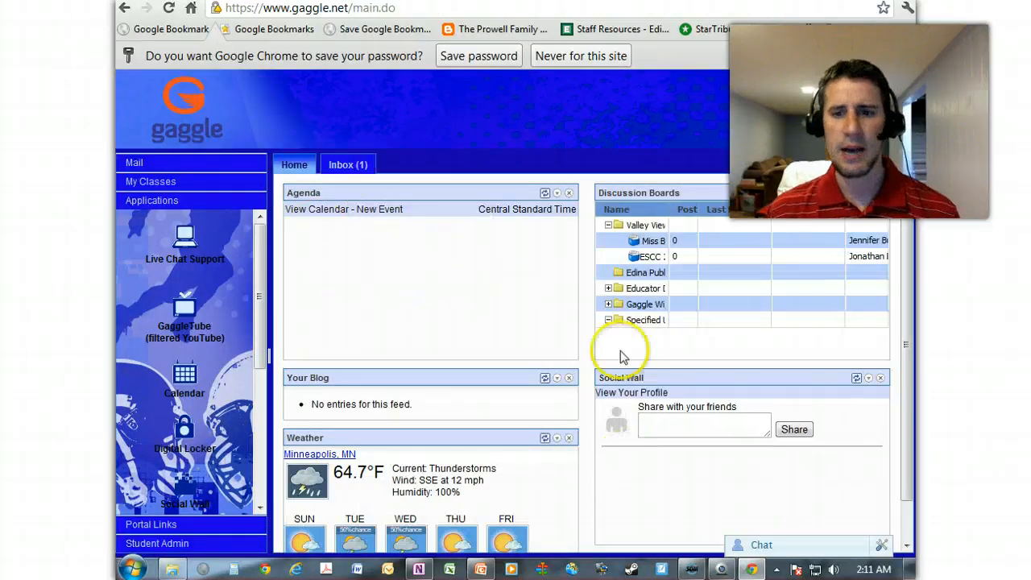
# Open the inbox, preview the first "Welcome to Camp!" message and enlarge the message list above it.
pyautogui.click(352, 164)
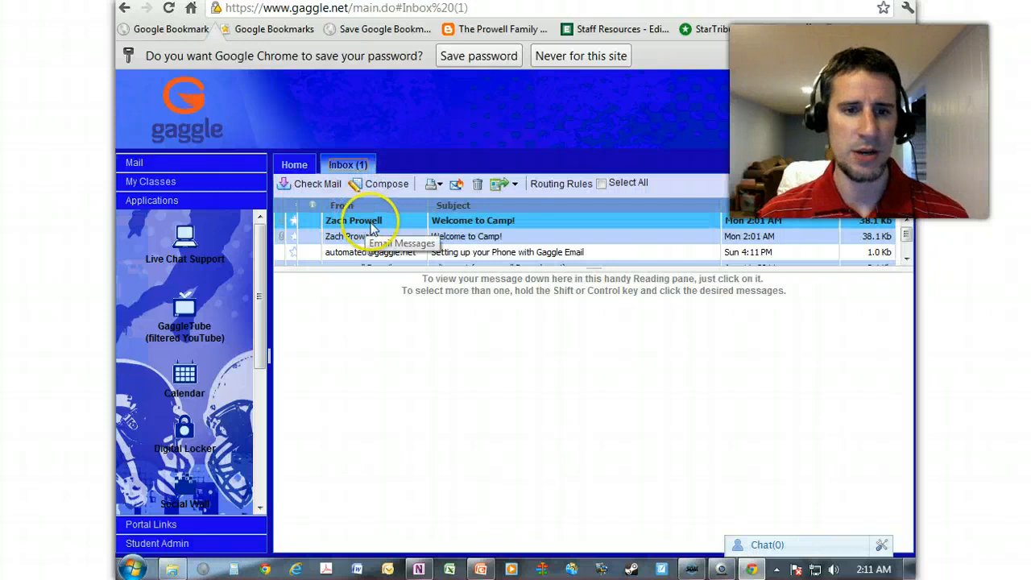
pyautogui.click(373, 225)
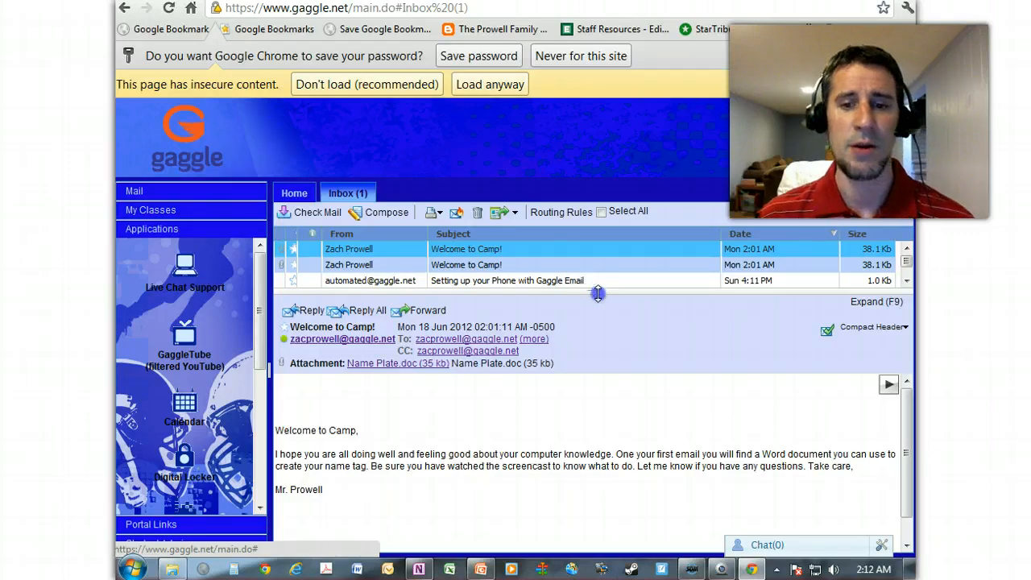
pyautogui.moveTo(598, 292); pyautogui.dragTo(603, 352)
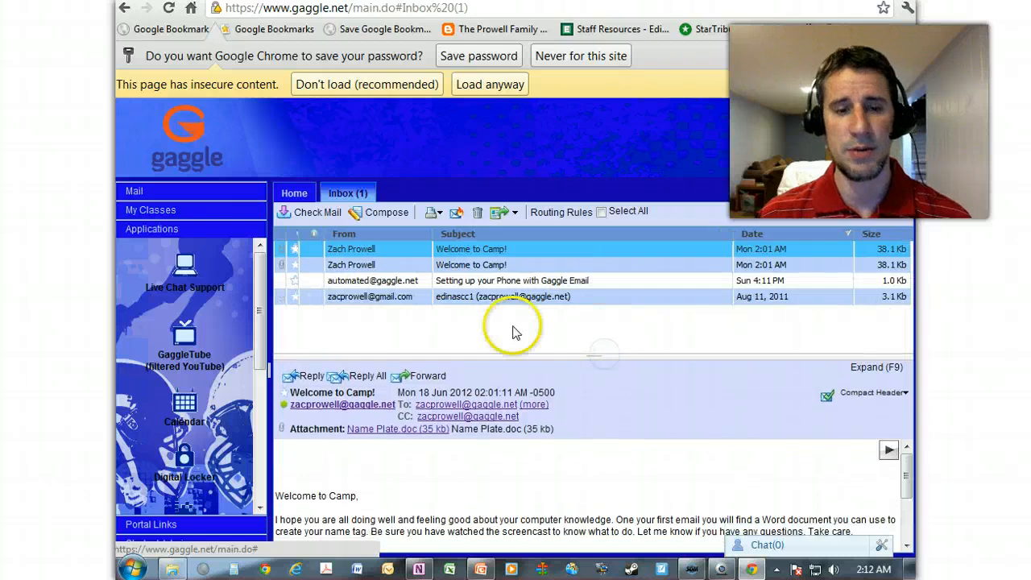
# Open the "Welcome to Camp!" message in its own tab and open its downloaded Name Plate attachment in Word.
pyautogui.doubleClick(383, 250)
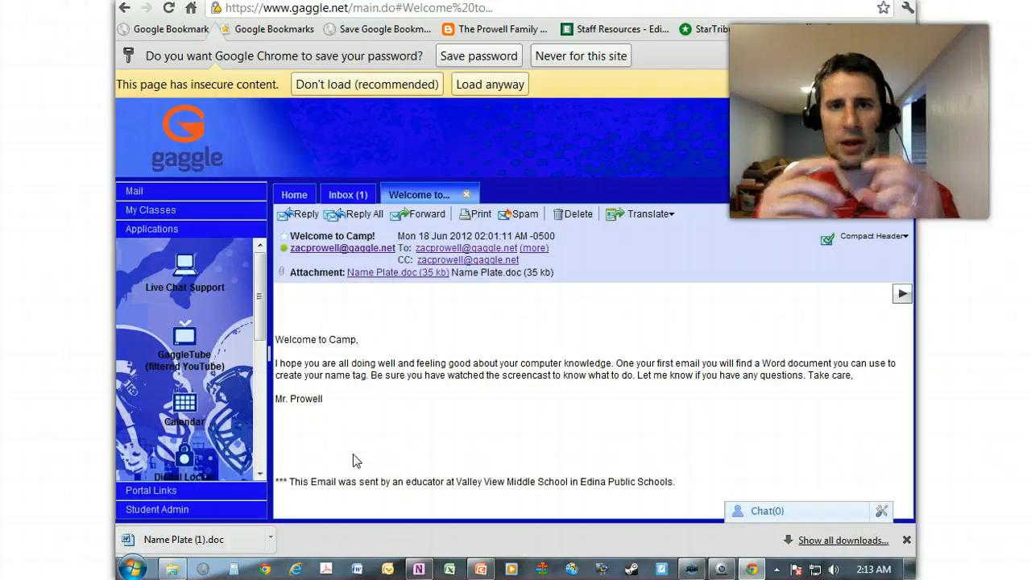
pyautogui.click(181, 539)
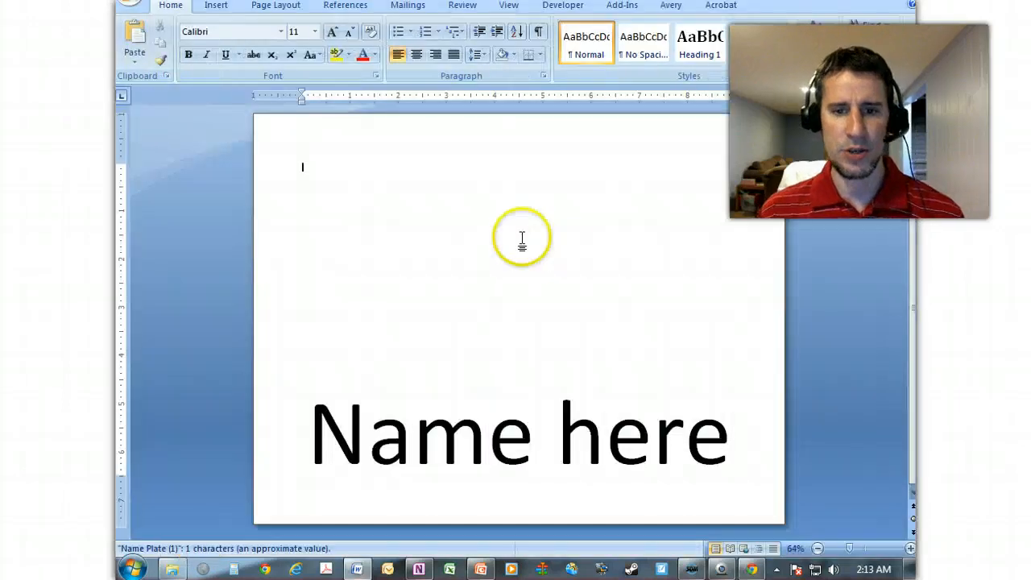
# Replace the "Name here" placeholder in the name plate's text box with the camper's first name.
pyautogui.click(718, 439)
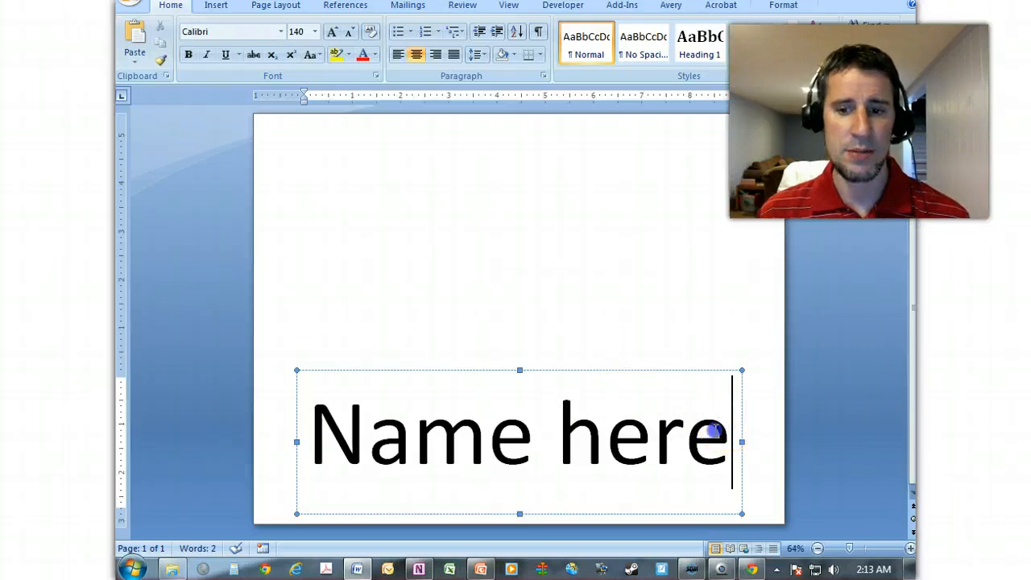
pyautogui.moveTo(714, 432); pyautogui.dragTo(376, 433)
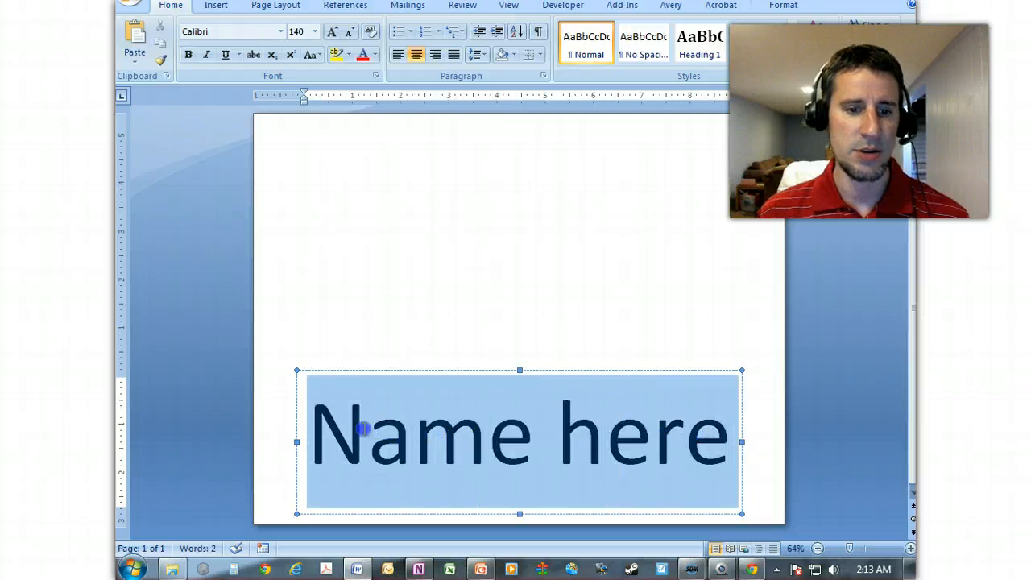
pyautogui.click(456, 437)
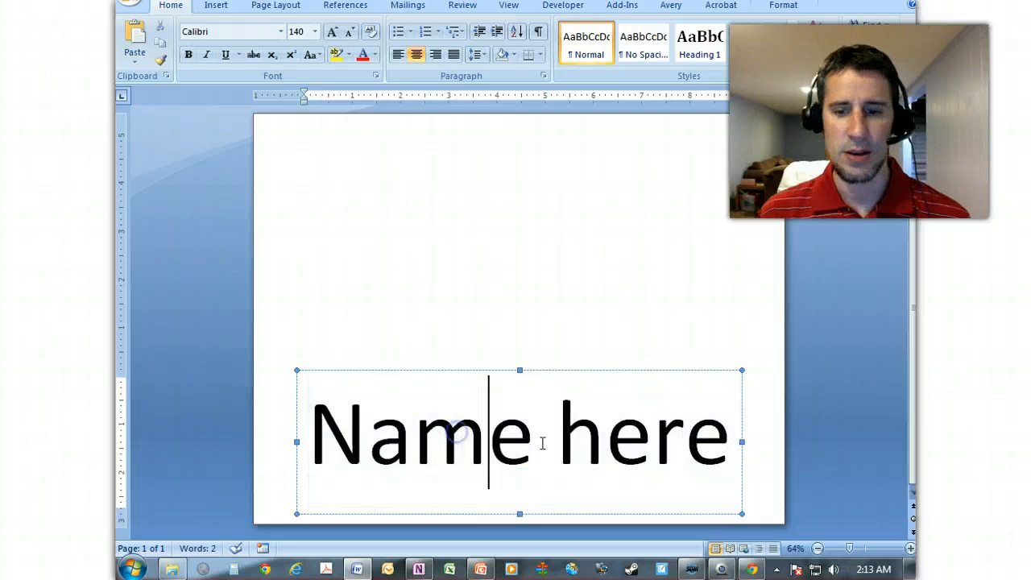
pyautogui.click(730, 435)
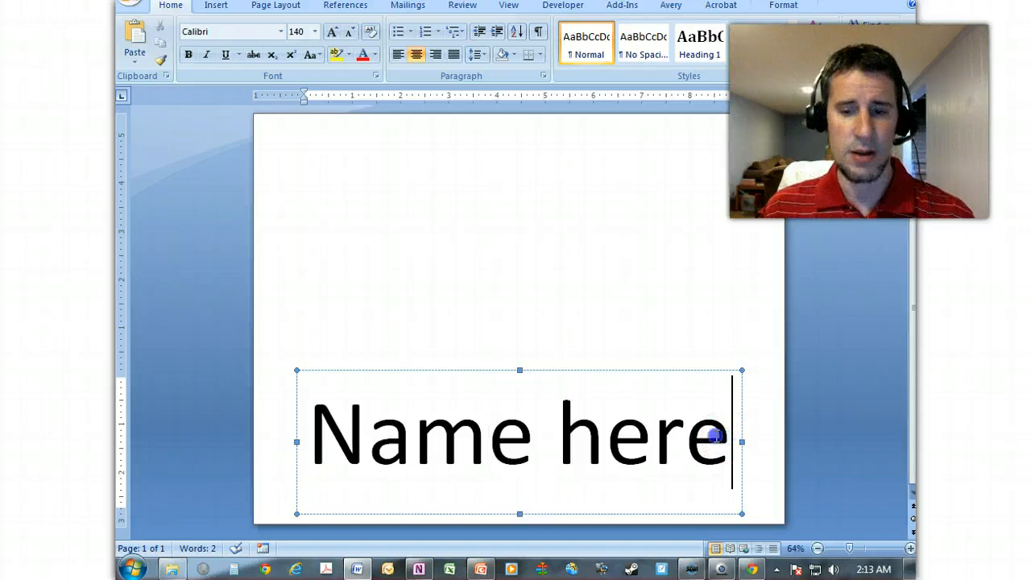
pyautogui.moveTo(715, 436); pyautogui.dragTo(488, 439)
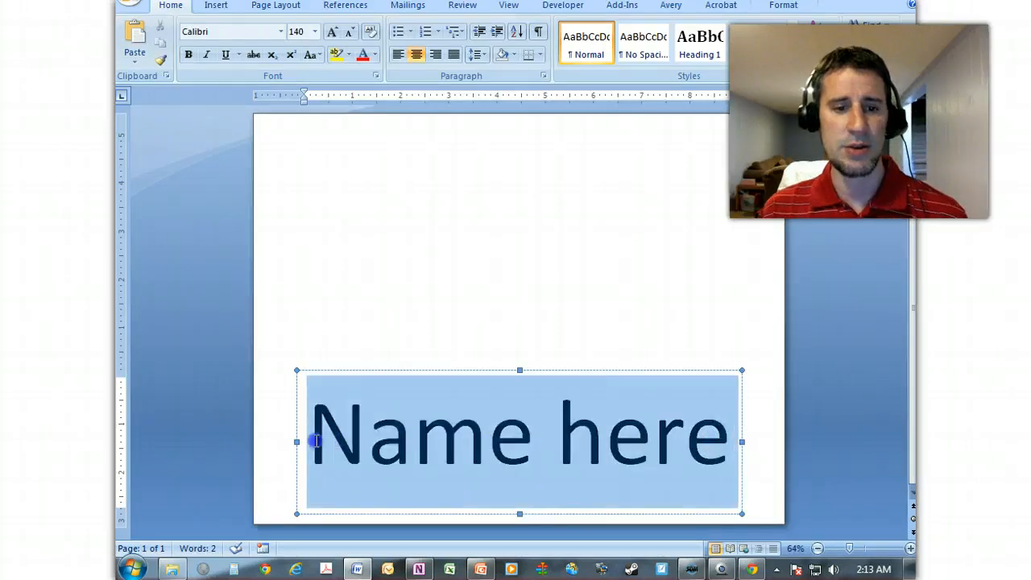
pyautogui.write('Zach')
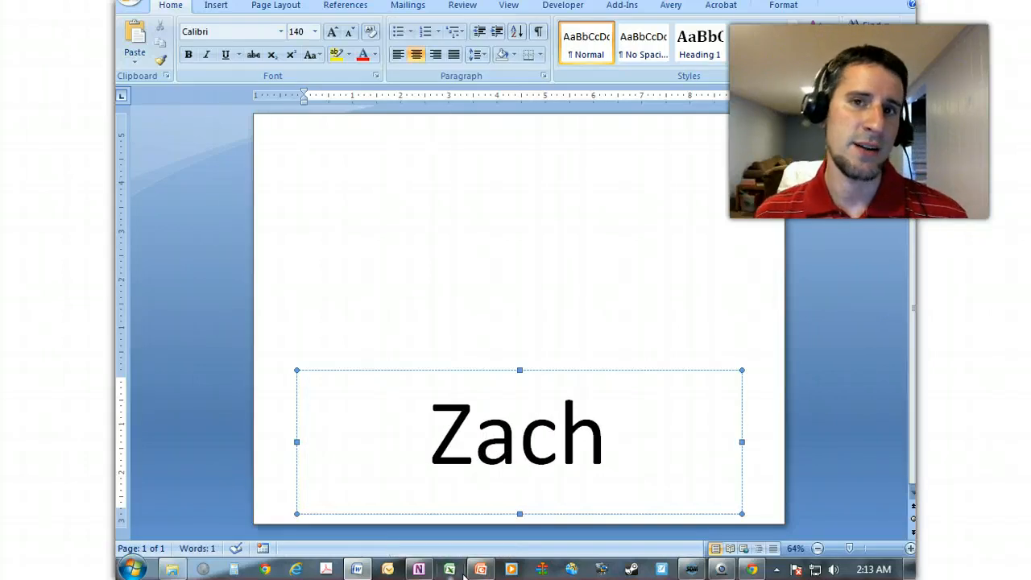
# Change the font of the name in the name plate's text box to BRADDON.
pyautogui.moveTo(480, 570)
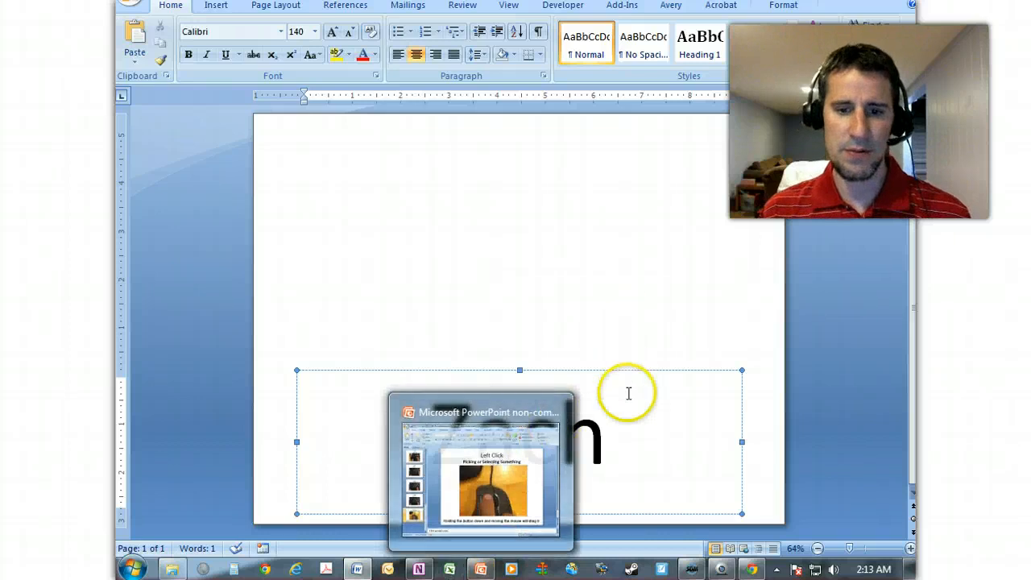
pyautogui.click(621, 428)
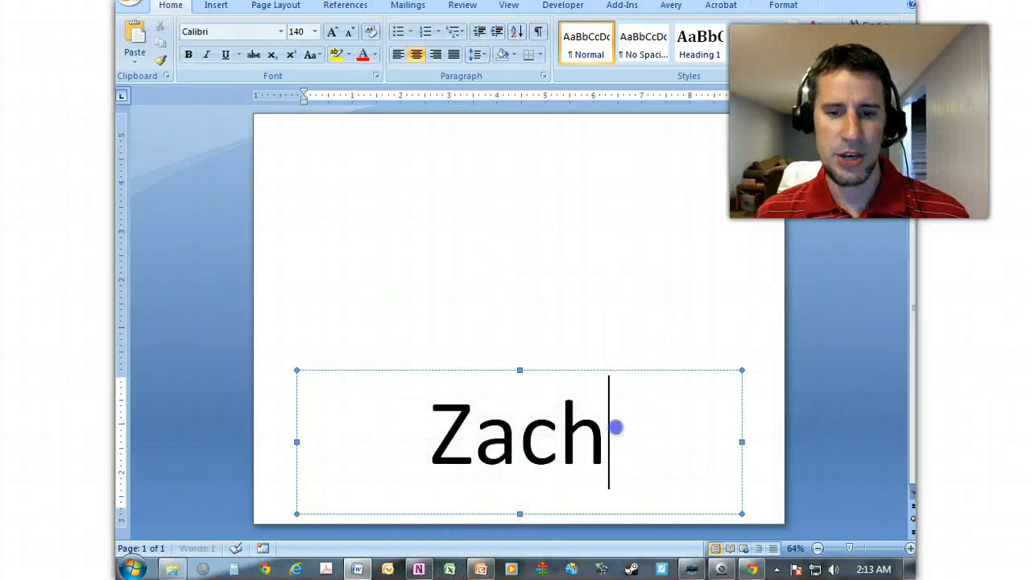
pyautogui.doubleClick(633, 431)
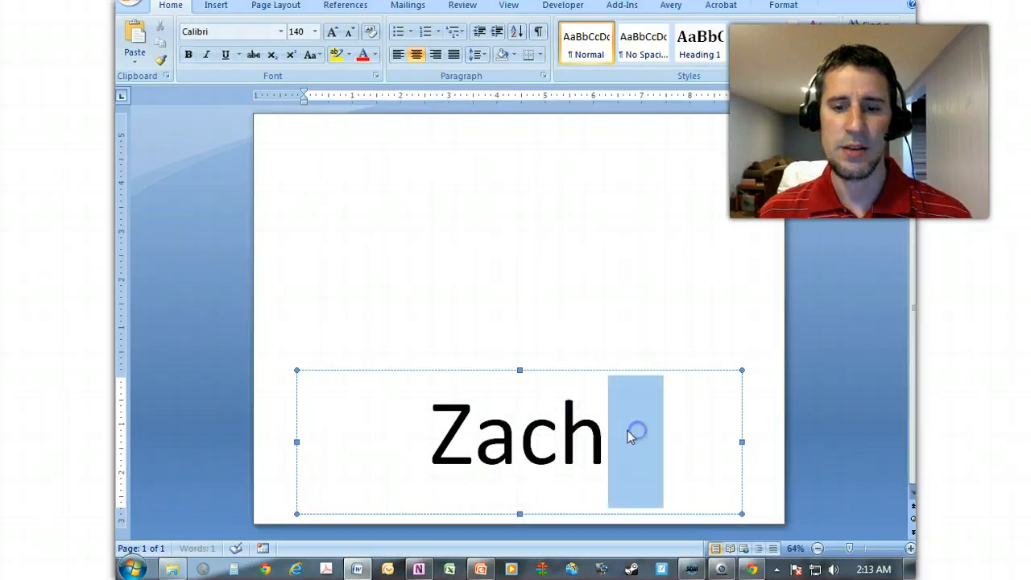
pyautogui.click(614, 428)
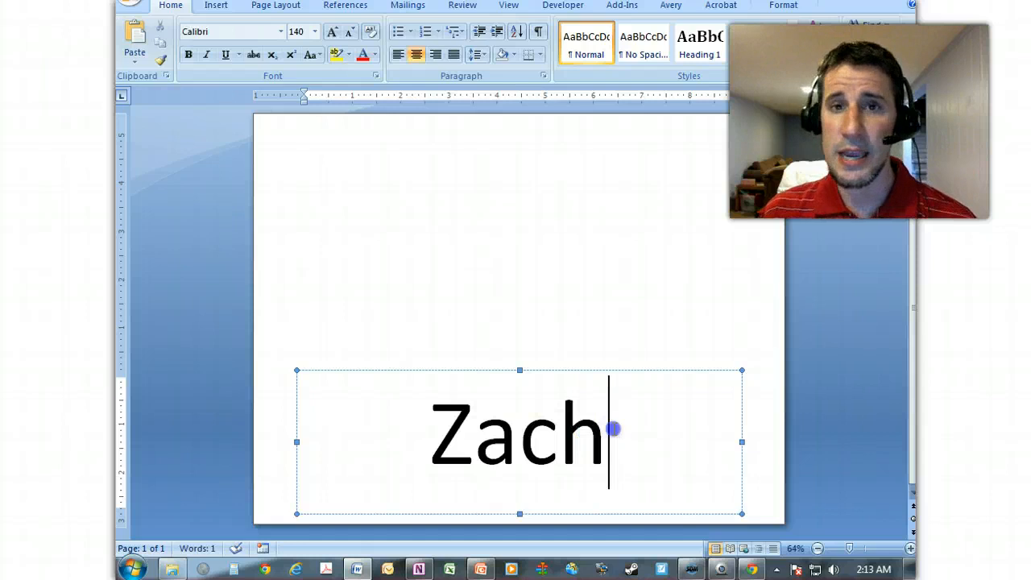
pyautogui.moveTo(609, 429); pyautogui.dragTo(444, 431)
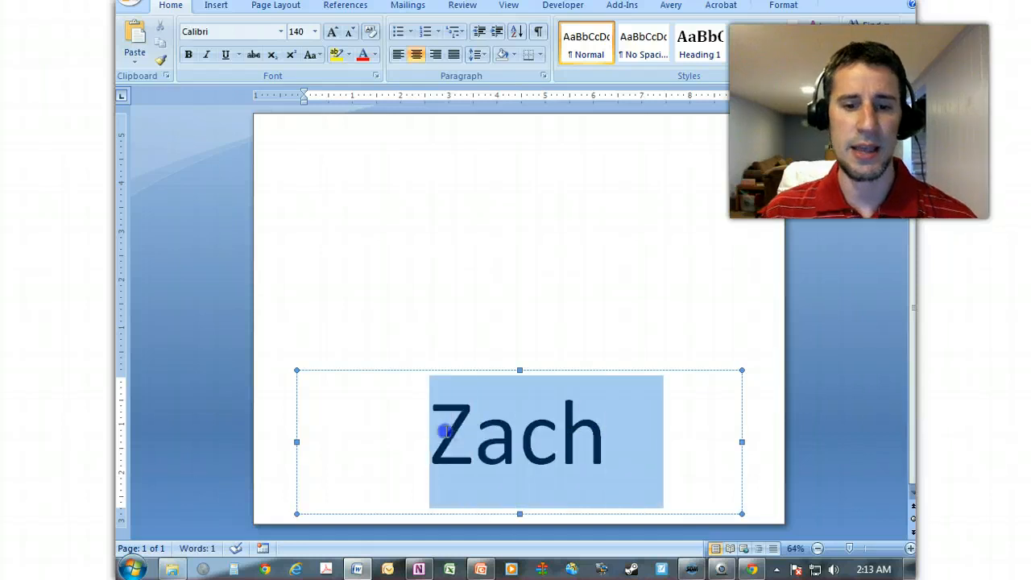
pyautogui.click(280, 32)
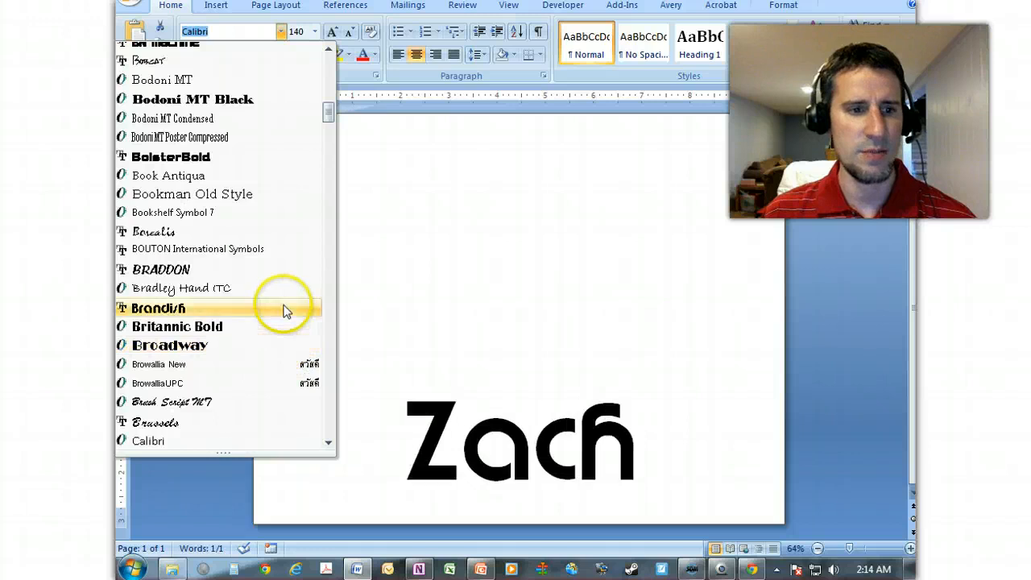
pyautogui.click(286, 267)
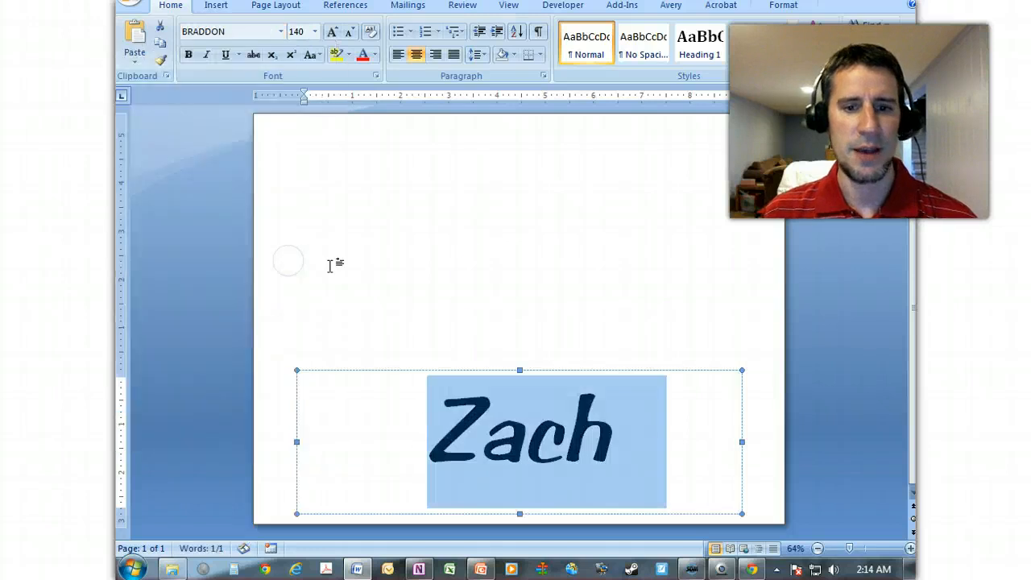
pyautogui.click(486, 279)
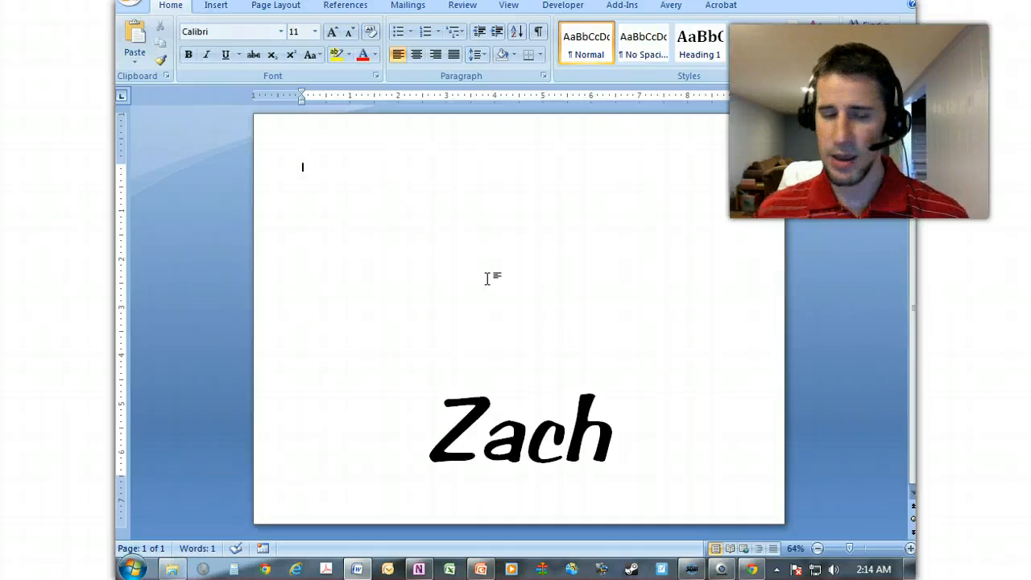
# Switch to PowerPoint to view slide 4, "Right Click", and return to the name plate in Word.
pyautogui.click(587, 430)
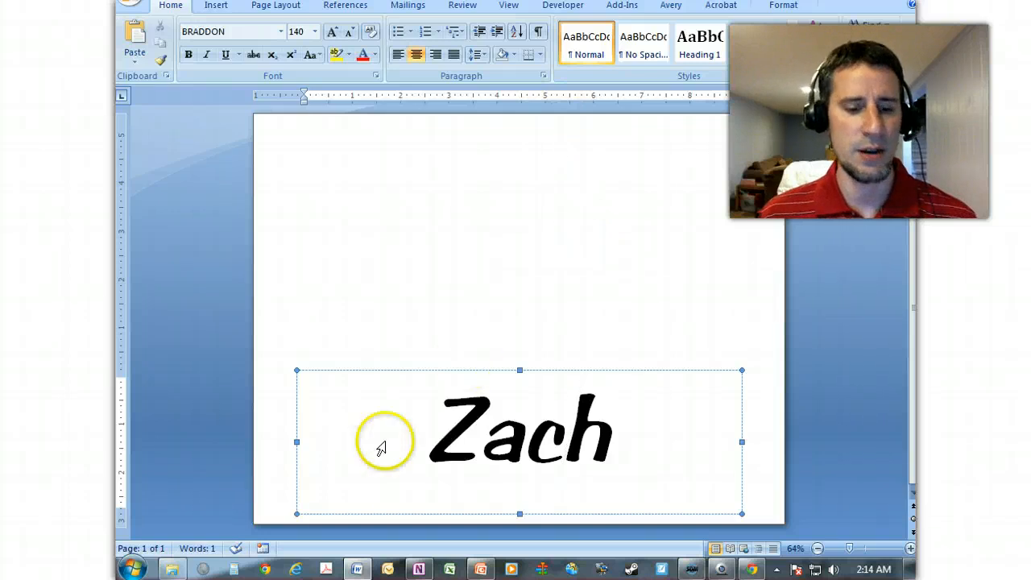
pyautogui.click(480, 569)
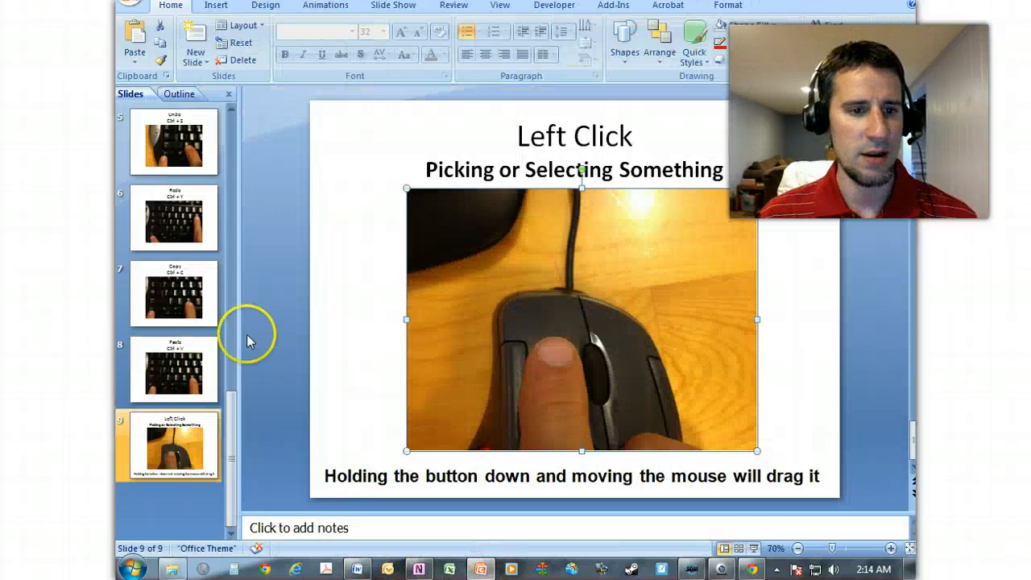
pyautogui.click(232, 140)
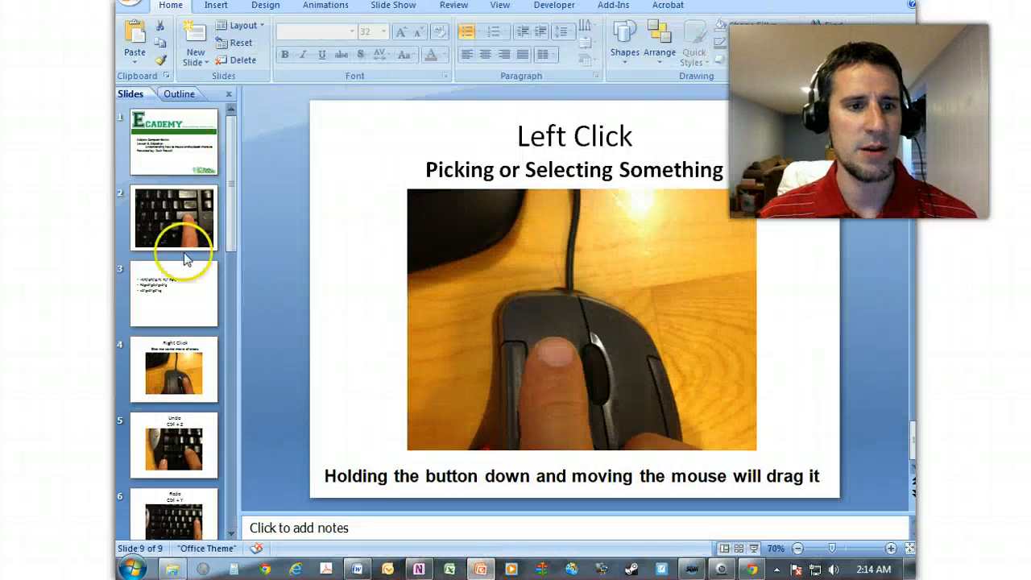
pyautogui.click(171, 367)
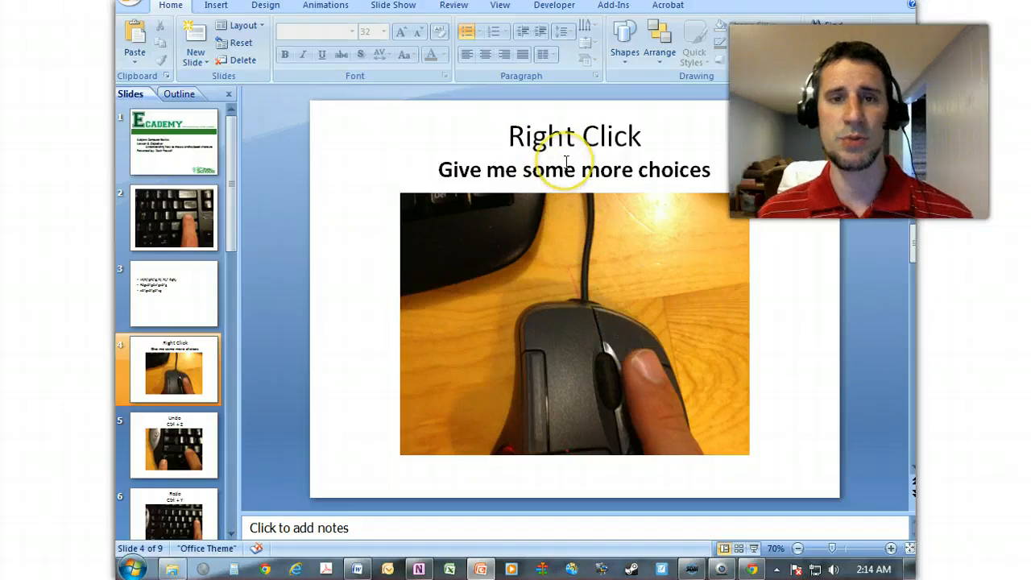
pyautogui.click(360, 572)
pyautogui.click(457, 369)
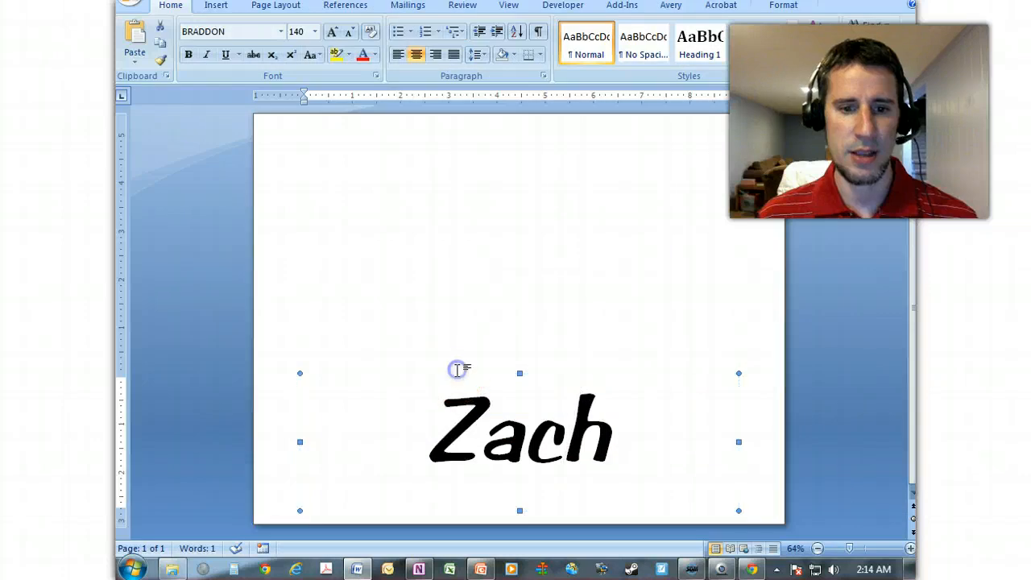
pyautogui.click(559, 427)
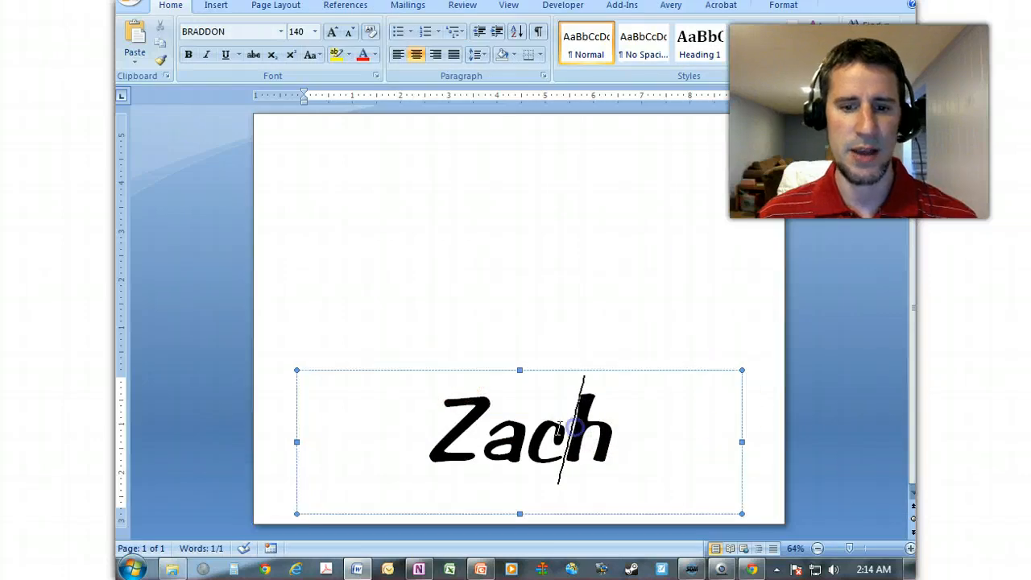
pyautogui.rightClick(503, 410)
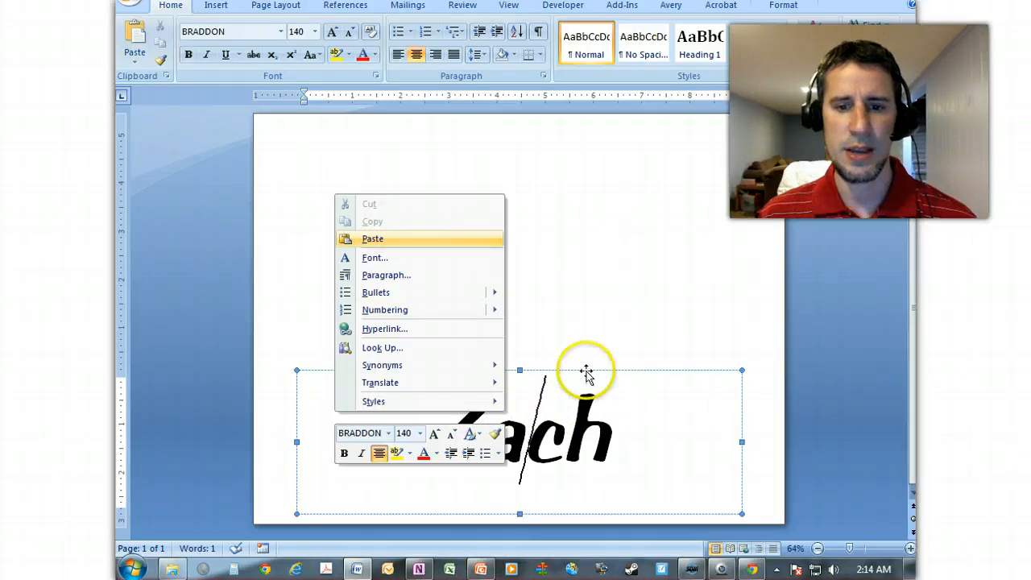
pyautogui.click(513, 371)
pyautogui.click(516, 358)
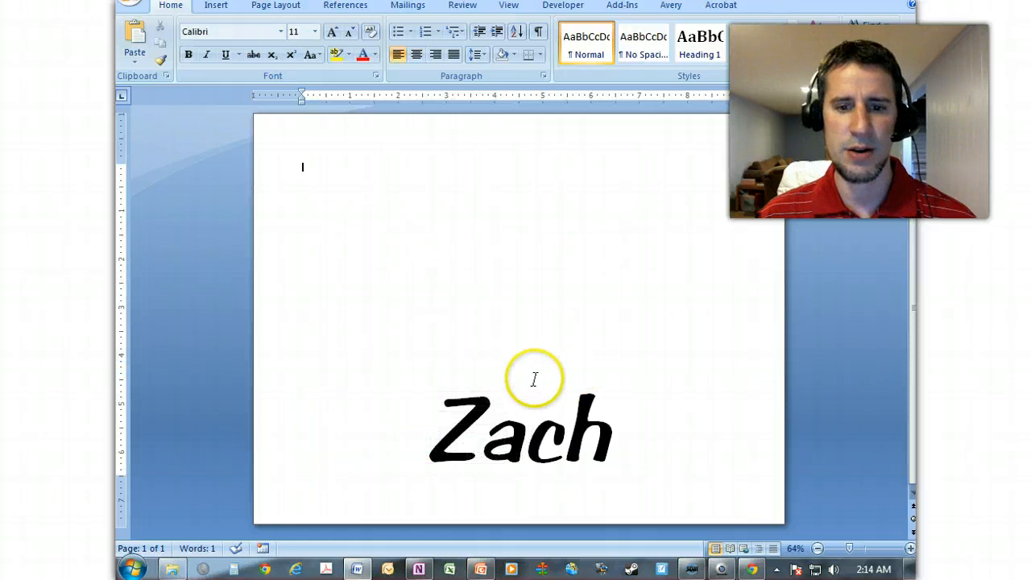
# Select the name plate's whole text box by its border and copy it.
pyautogui.click(534, 379)
pyautogui.click(536, 372)
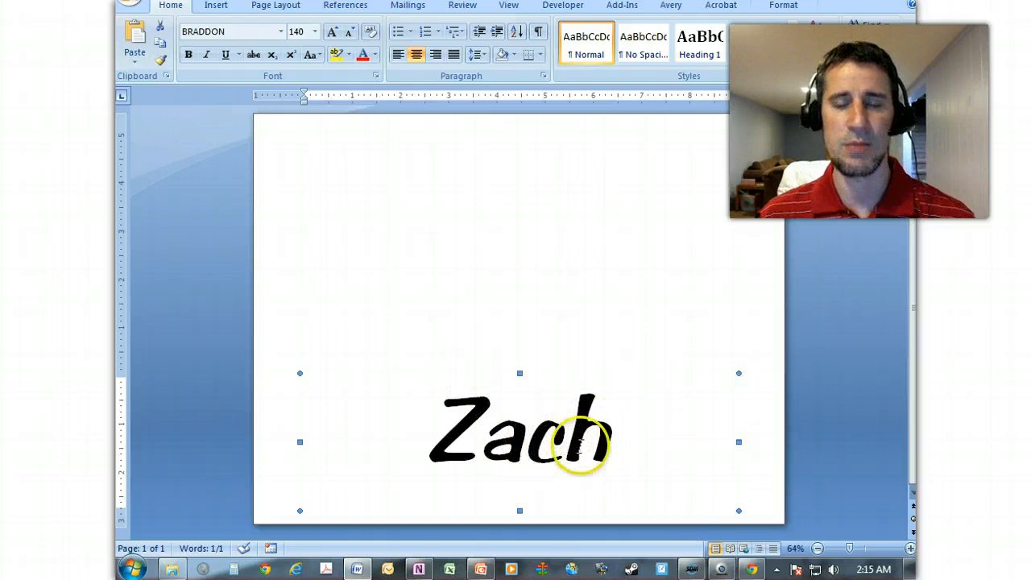
pyautogui.rightClick(545, 413)
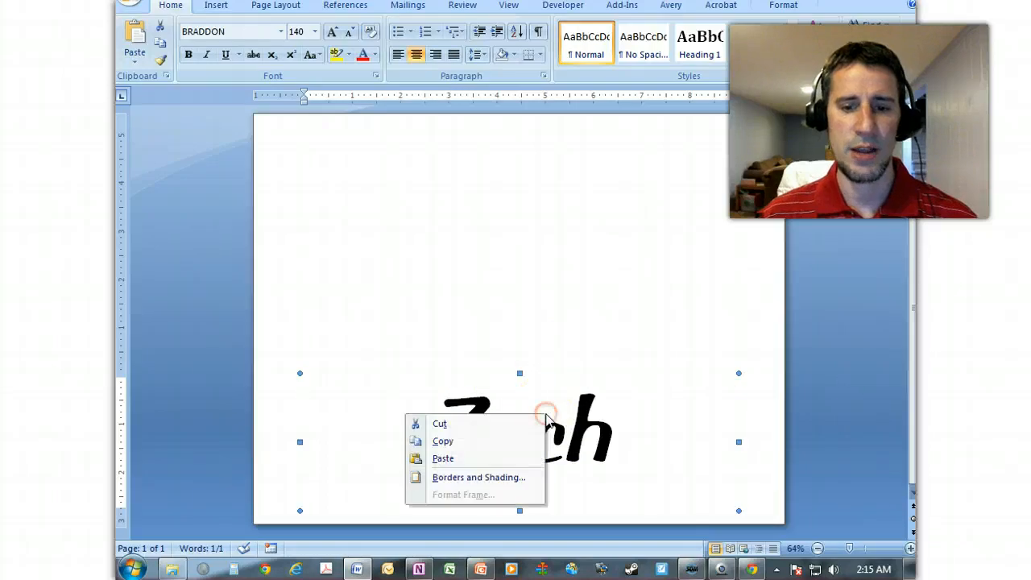
pyautogui.click(486, 437)
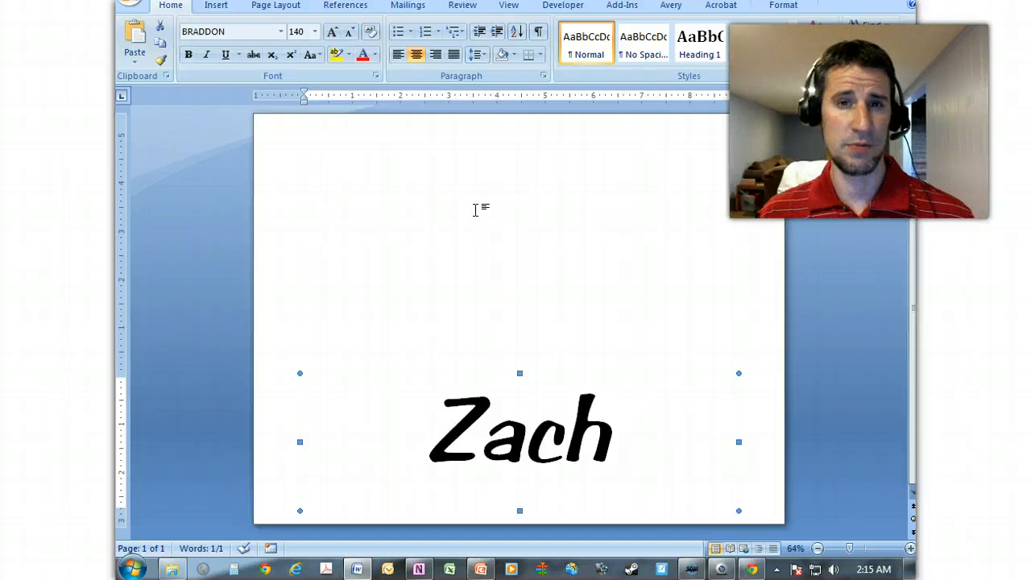
pyautogui.click(134, 57)
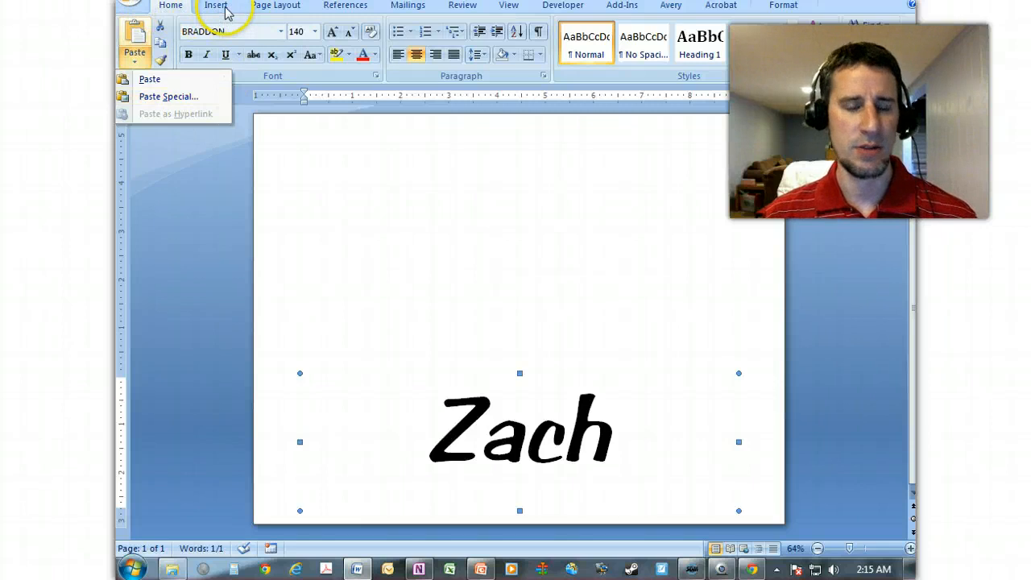
pyautogui.click(169, 97)
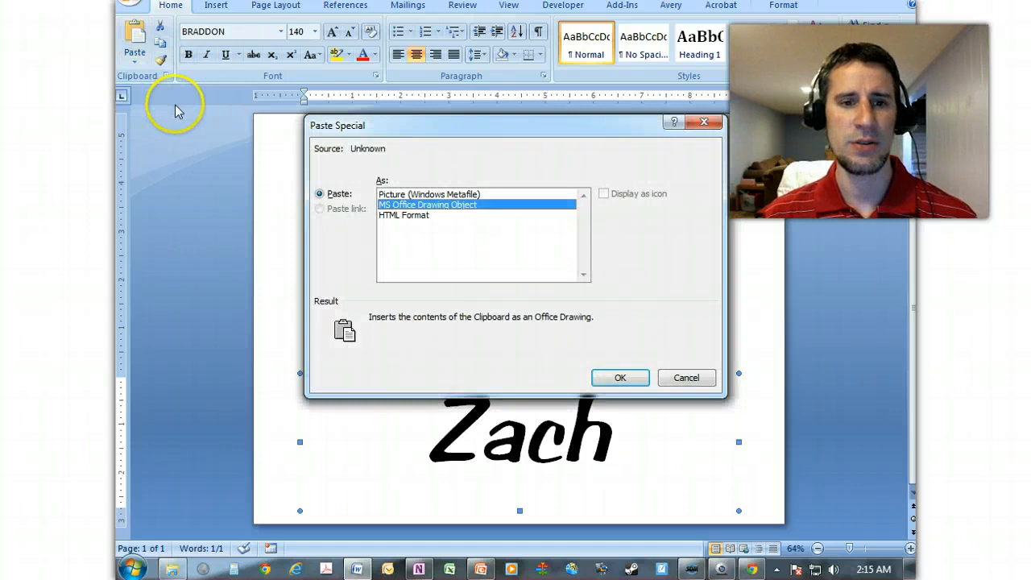
pyautogui.click(686, 377)
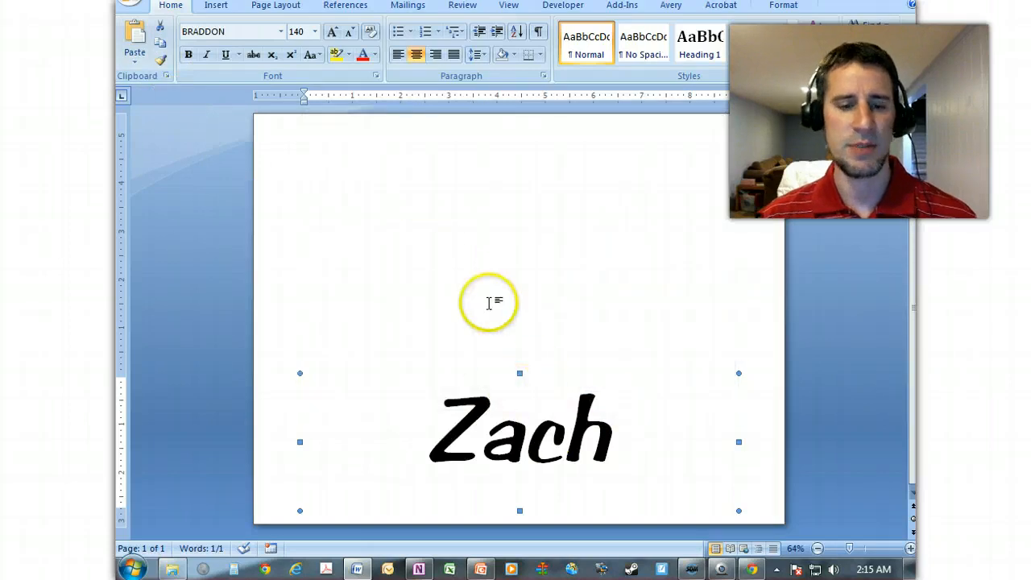
# Paste the copied text box as a JPEG picture into the empty body area above the name using Paste Special.
pyautogui.click(304, 184)
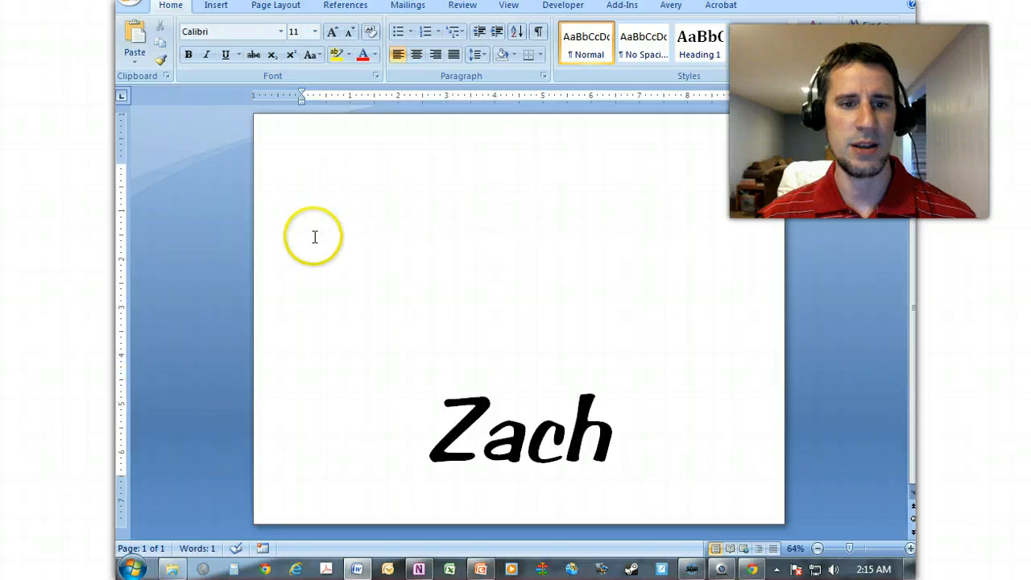
pyautogui.click(147, 52)
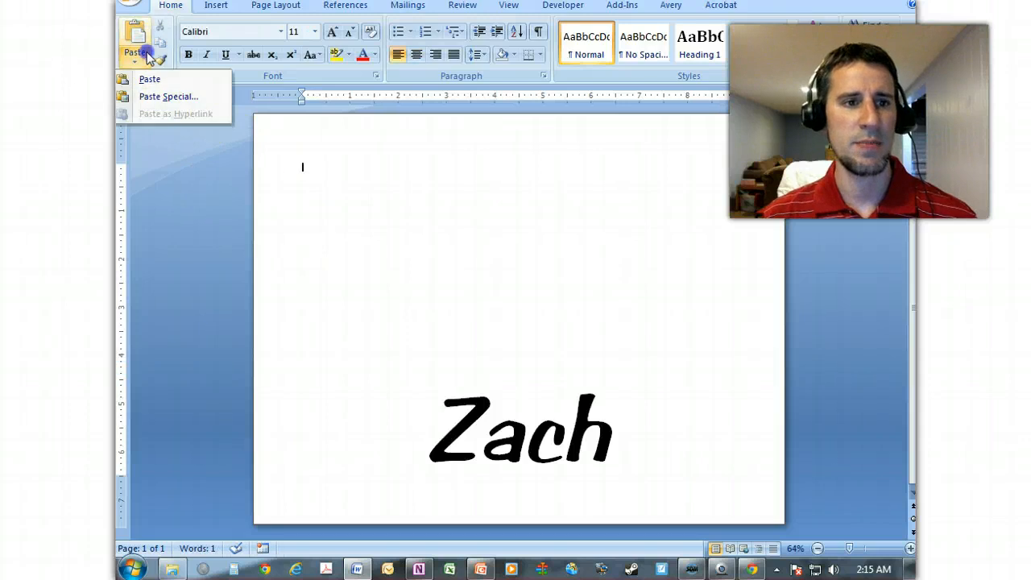
pyautogui.click(153, 97)
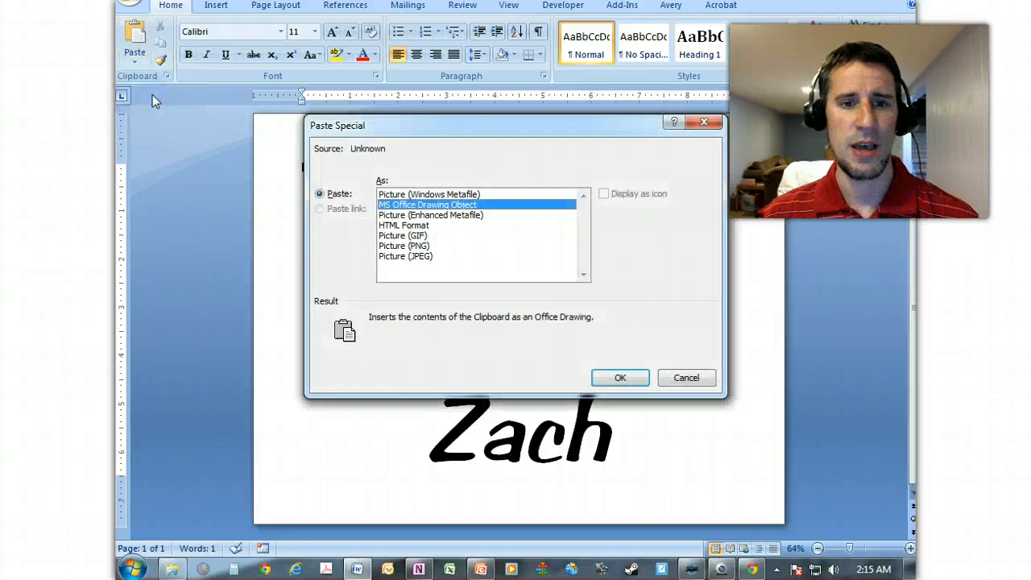
pyautogui.click(402, 256)
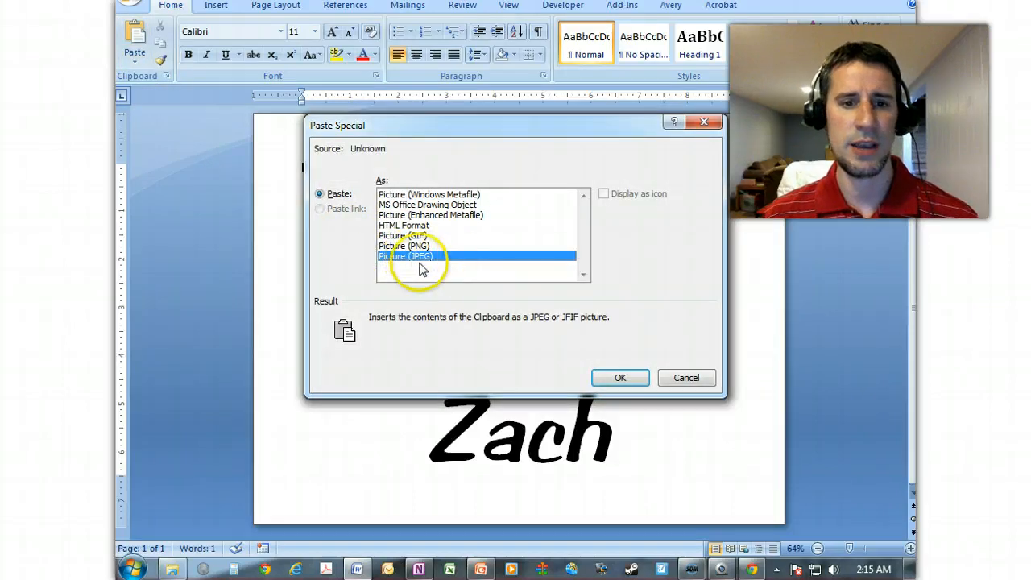
pyautogui.click(619, 379)
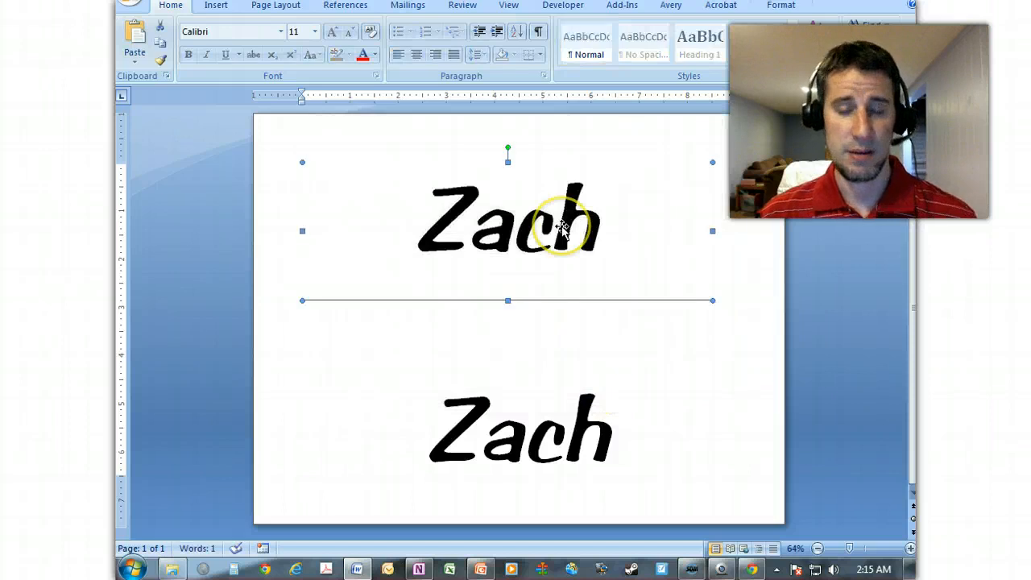
# Rotate the pasted name picture on the upper half of the page until it is upside down.
pyautogui.click(555, 225)
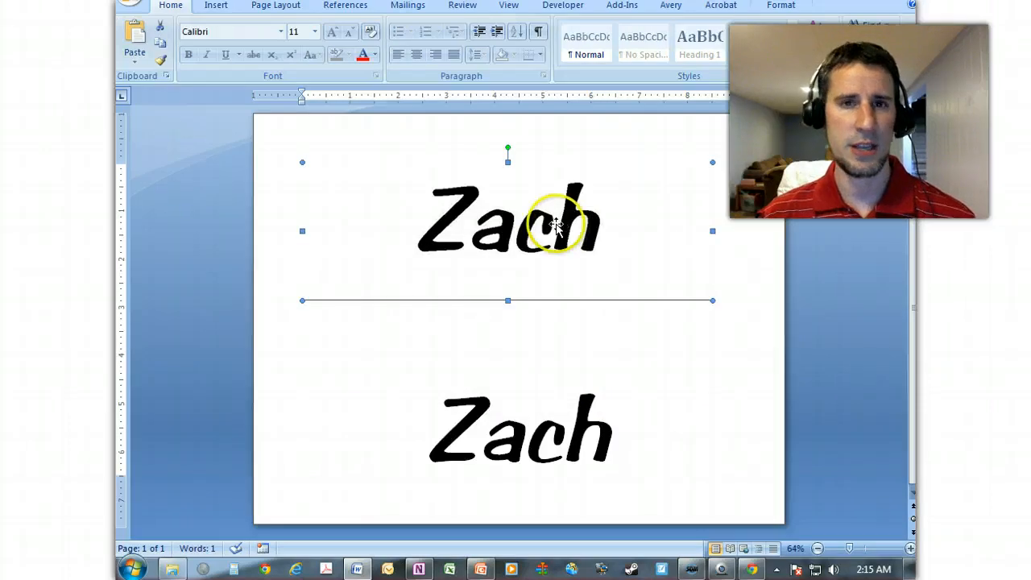
pyautogui.click(511, 187)
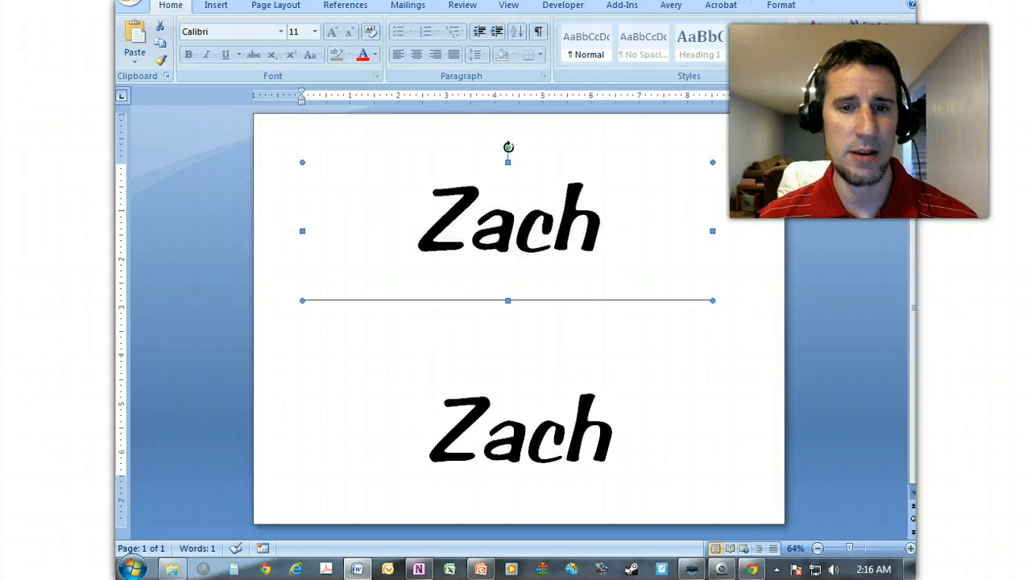
pyautogui.moveTo(508, 147); pyautogui.dragTo(507, 239)
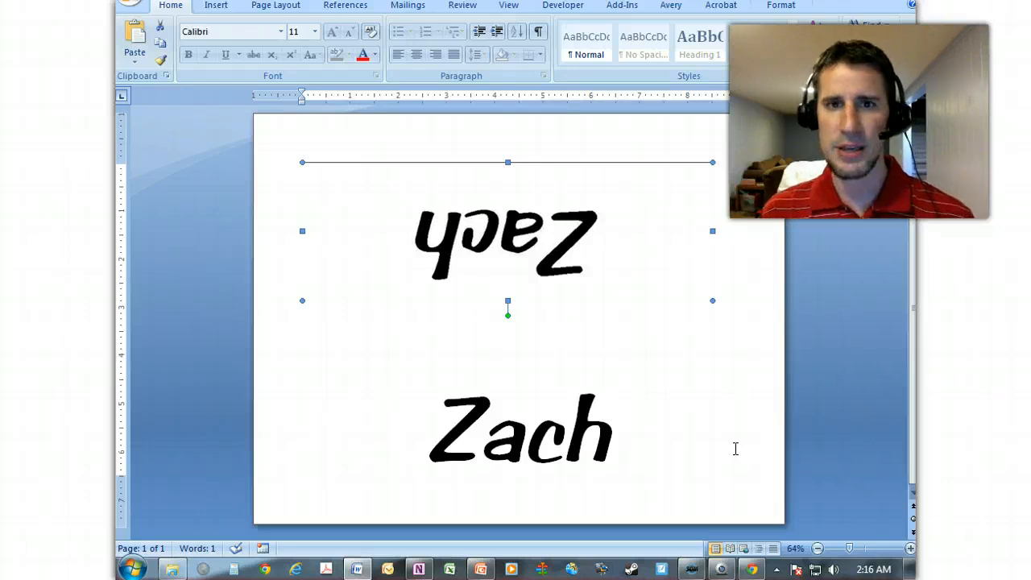
pyautogui.click(525, 321)
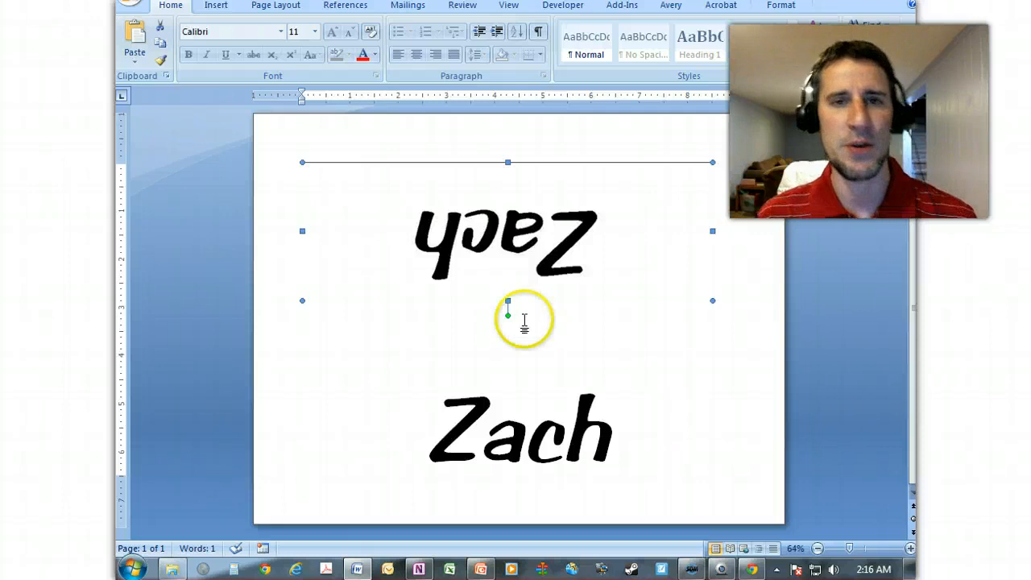